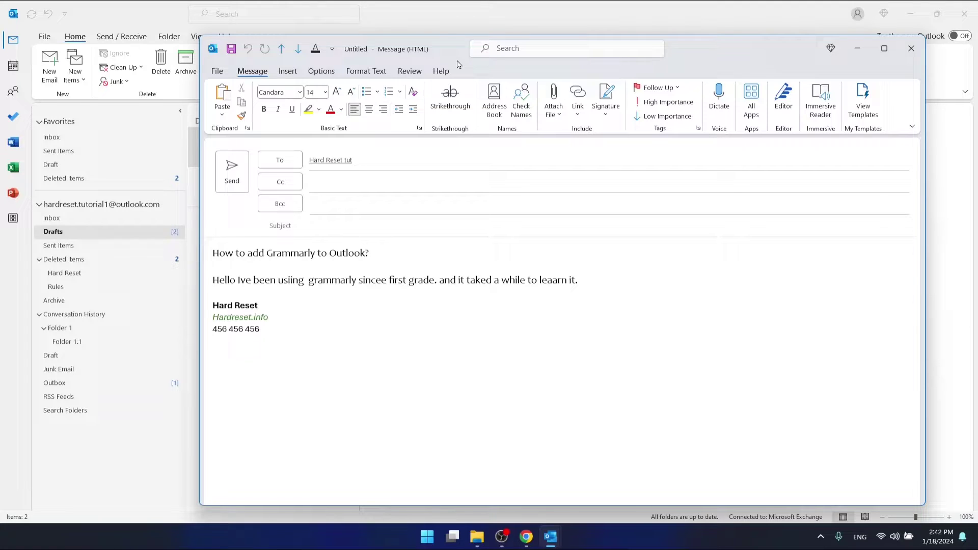
# Highlight the Grammarly title word and the Hello body line, then close the draft window
pyautogui.doubleClick(269, 252)
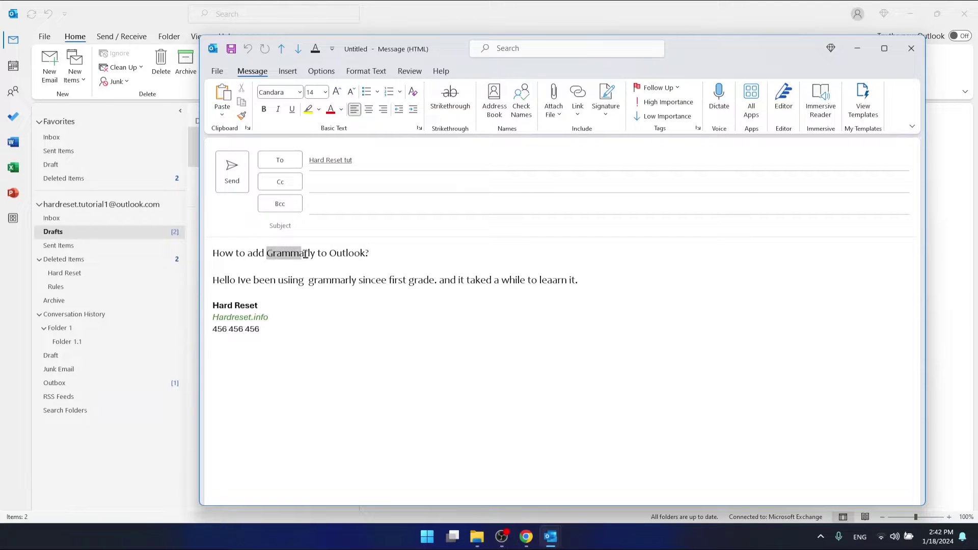
pyautogui.click(400, 255)
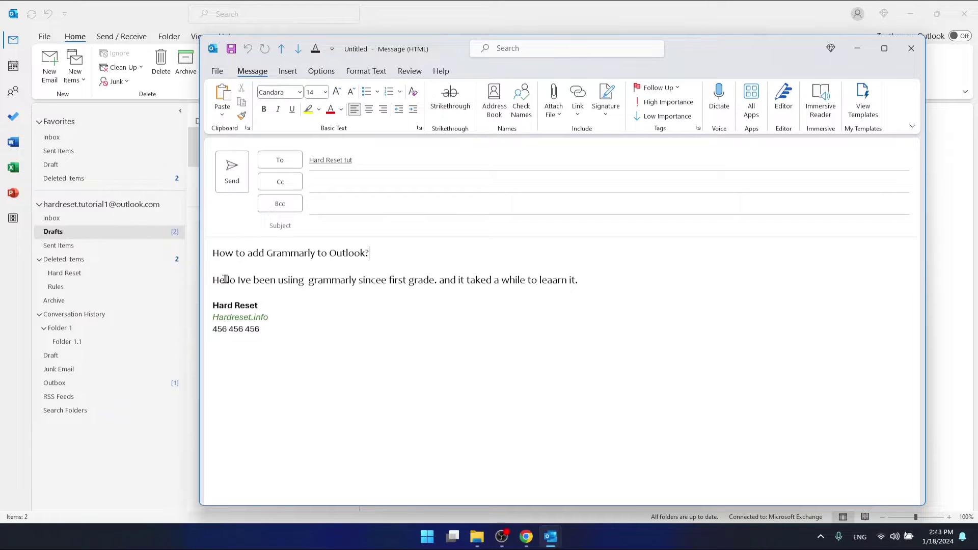
pyautogui.moveTo(210, 282); pyautogui.dragTo(608, 278)
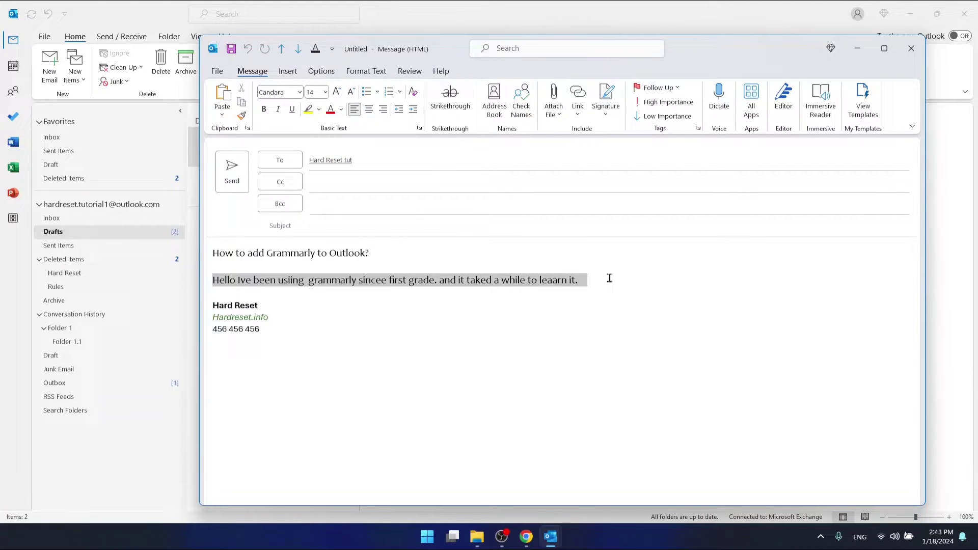
pyautogui.click(581, 324)
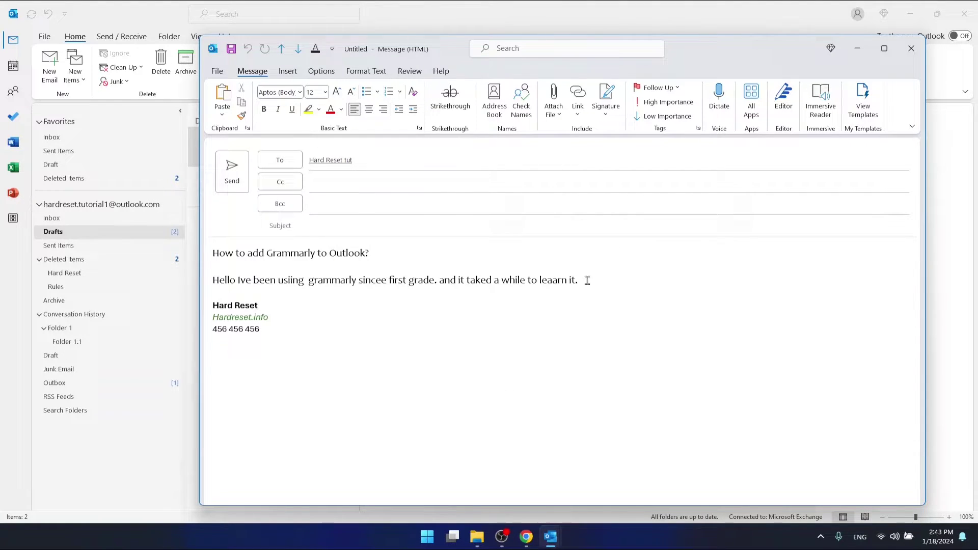
pyautogui.moveTo(587, 280); pyautogui.dragTo(212, 281)
pyautogui.click(745, 261)
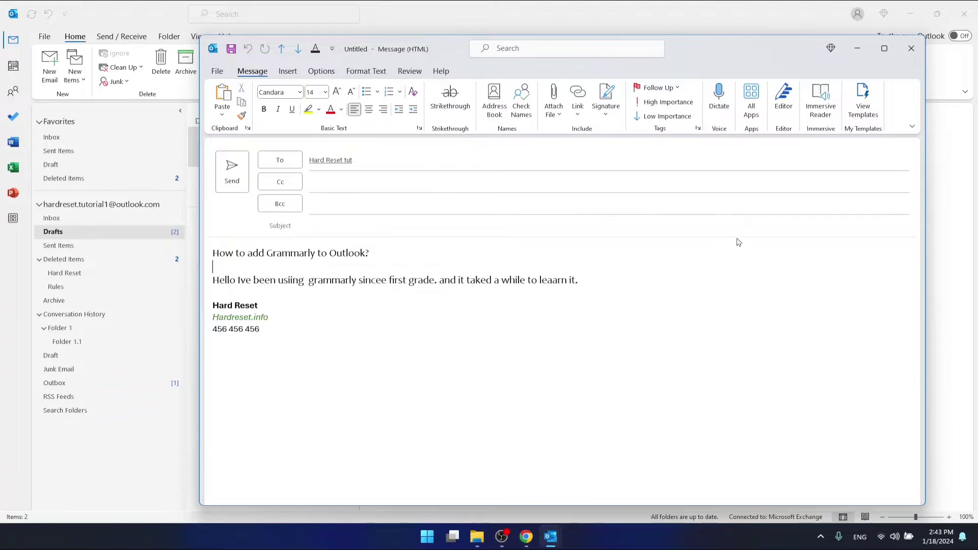
pyautogui.click(919, 50)
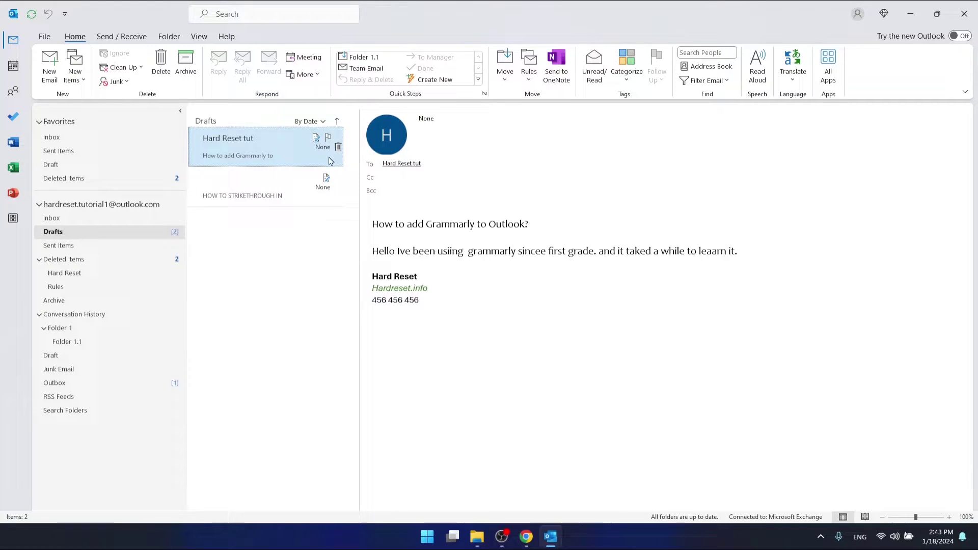
# Search Google for grammarly in a new tab, open the Grammarly result, and close the older tab
pyautogui.click(526, 545)
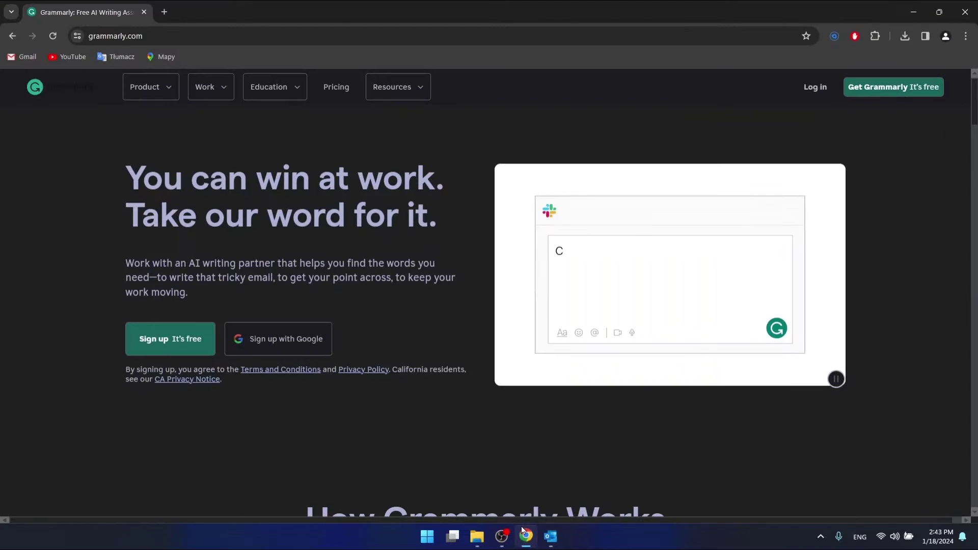
pyautogui.click(150, 33)
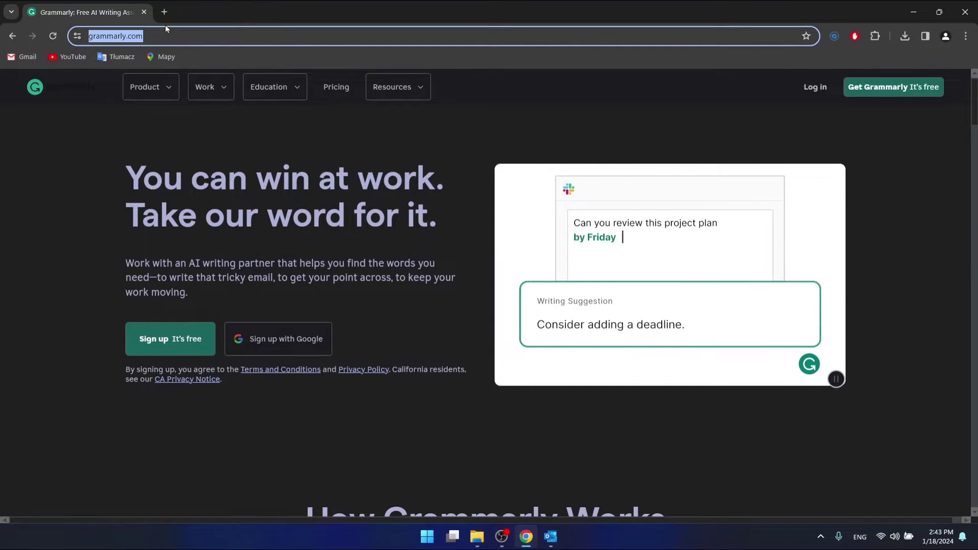
pyautogui.click(164, 12)
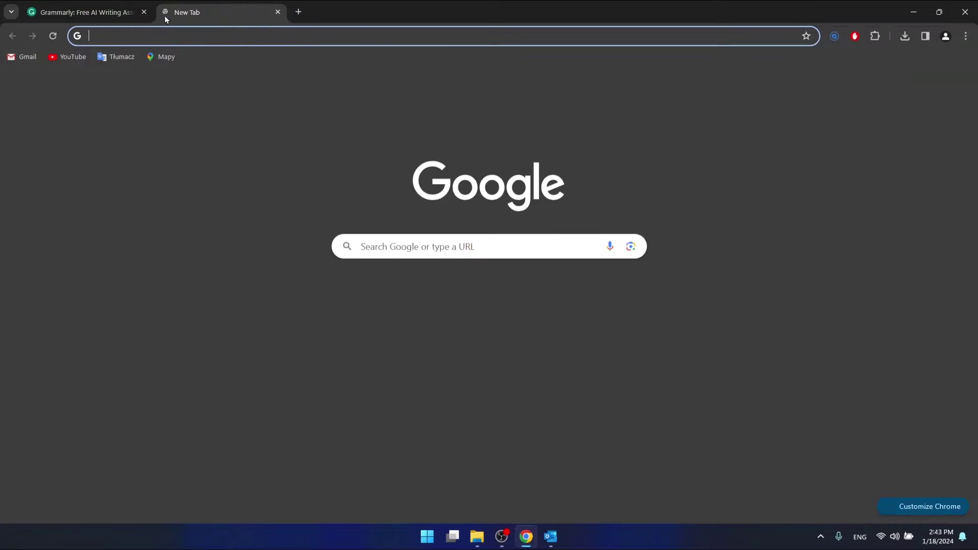
pyautogui.click(422, 254)
pyautogui.write('gramma')
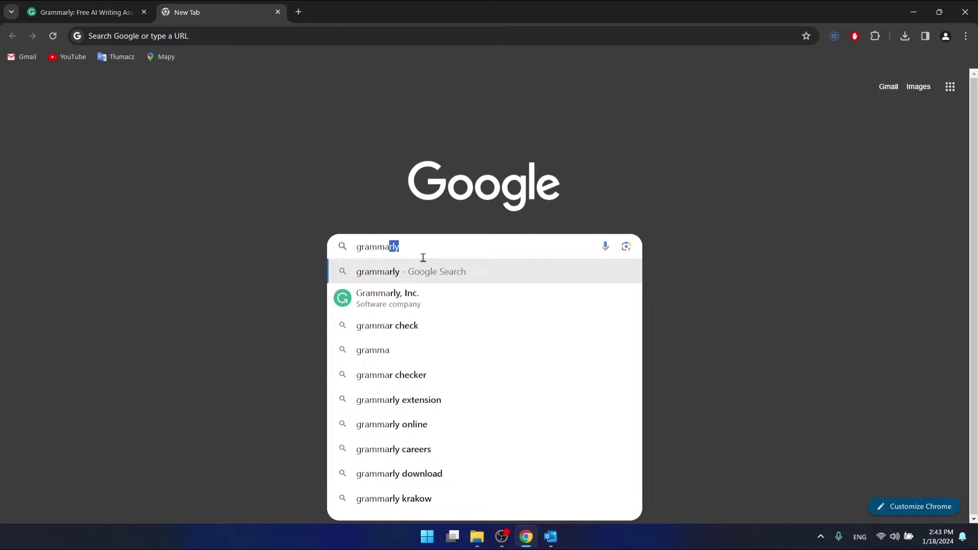
pyautogui.press('Down')
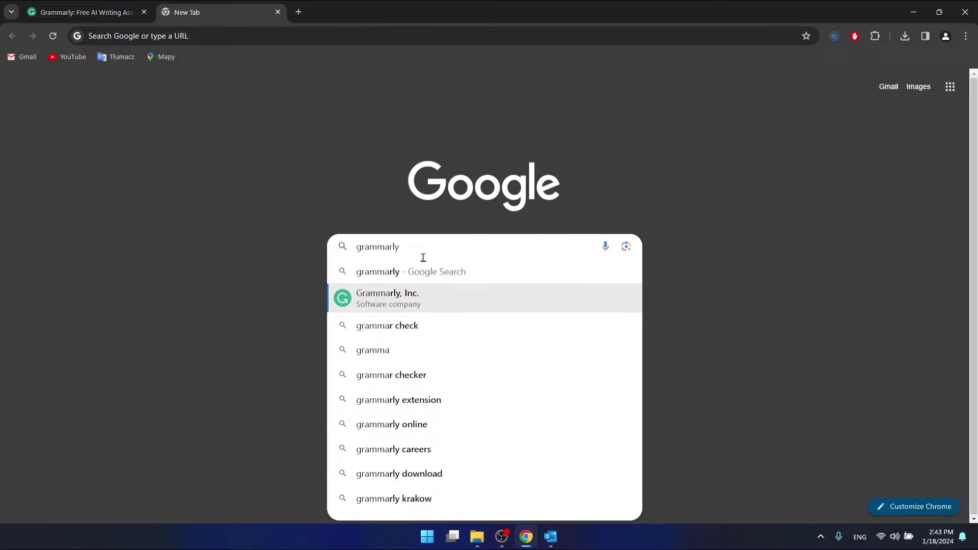
pyautogui.press('Return')
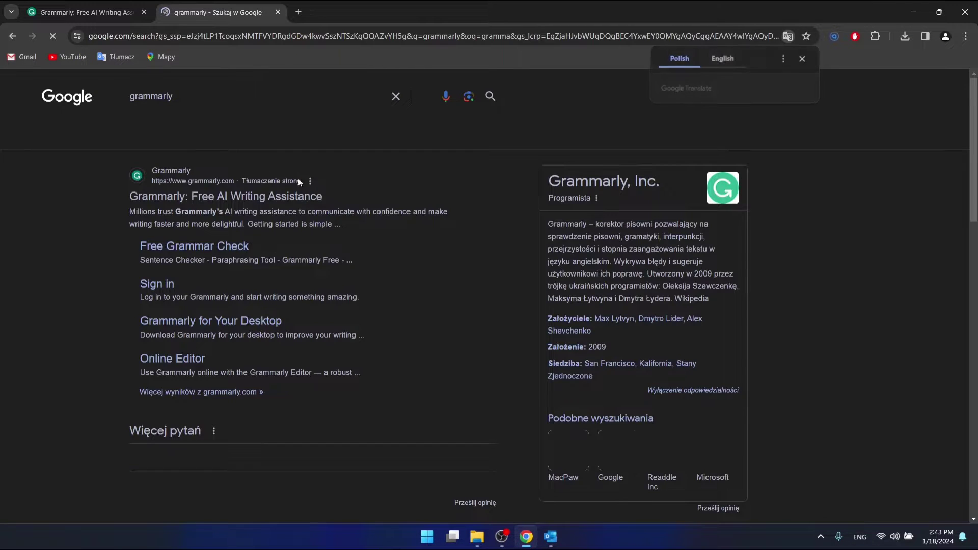
pyautogui.click(218, 196)
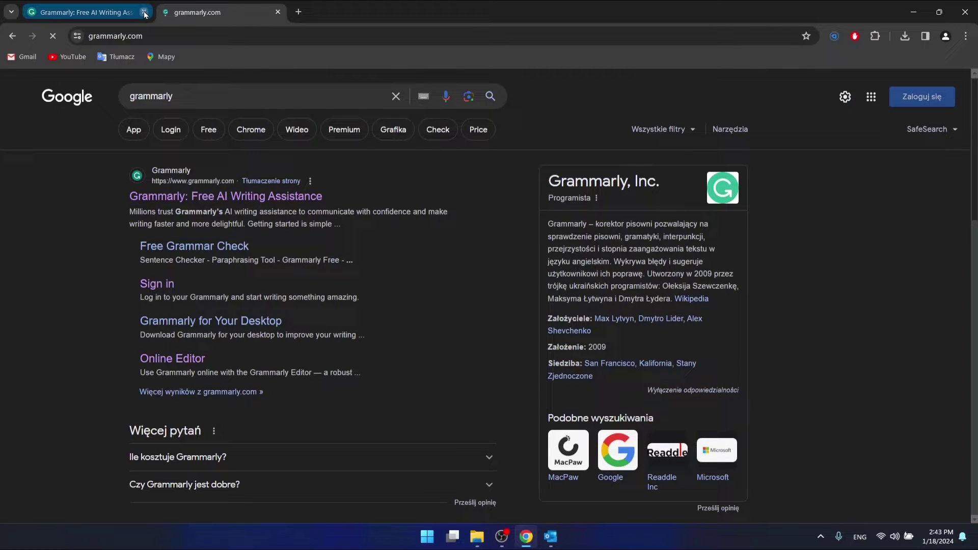
pyautogui.click(144, 12)
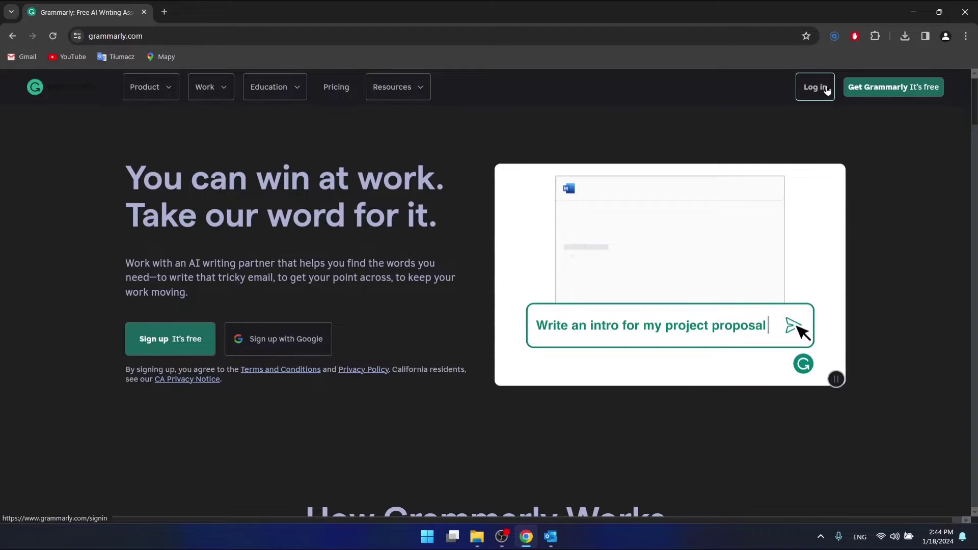
# Log in to Grammarly using the saved account e-mail and the account password
pyautogui.click(814, 87)
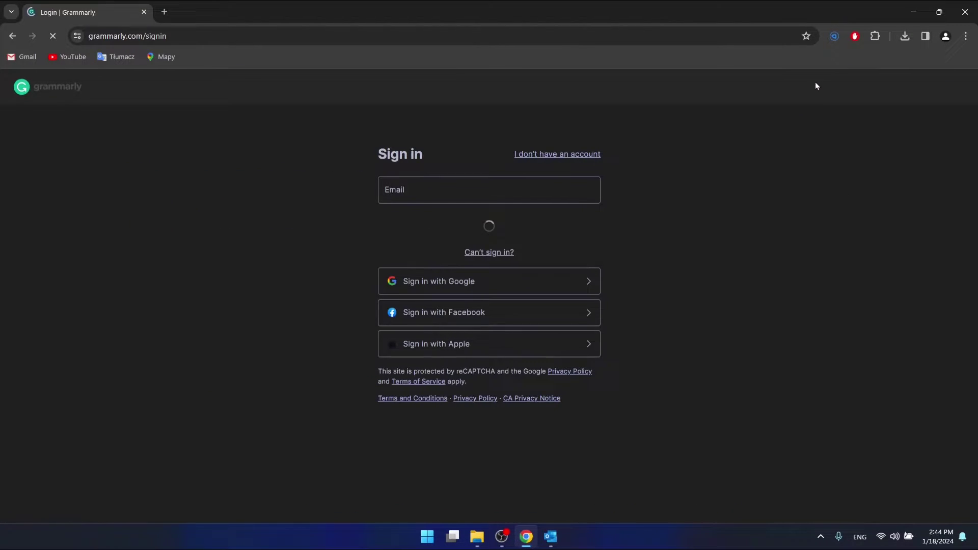
pyautogui.click(472, 184)
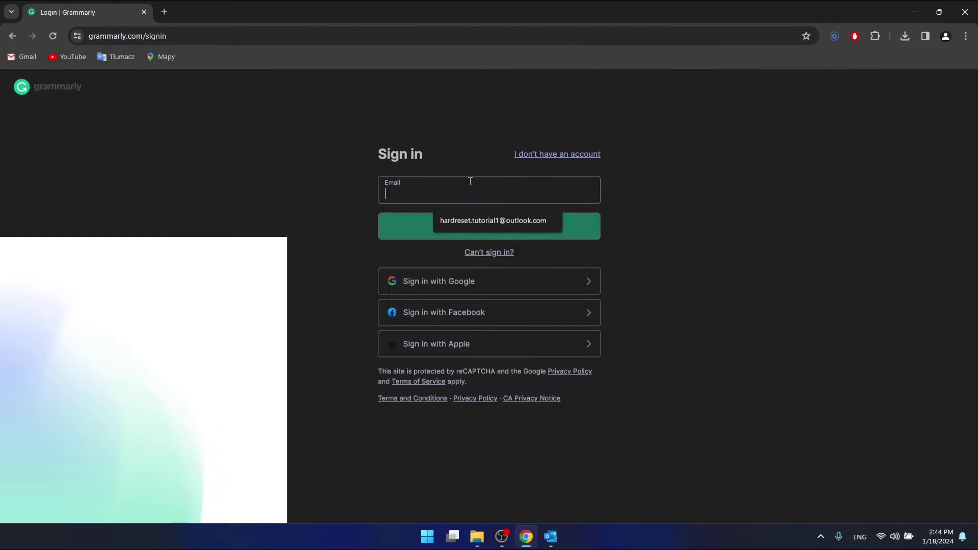
pyautogui.click(490, 221)
pyautogui.click(498, 230)
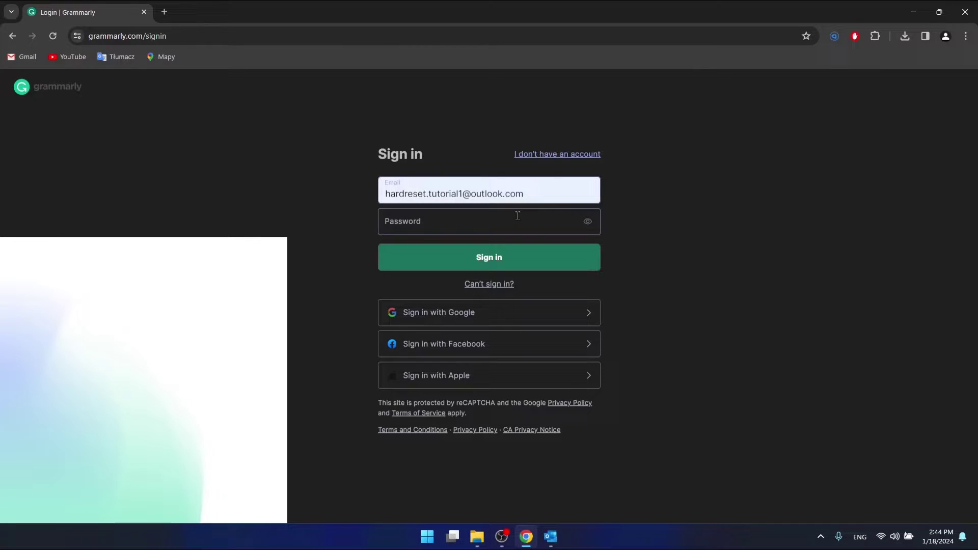
pyautogui.click(517, 215)
pyautogui.write('**************')
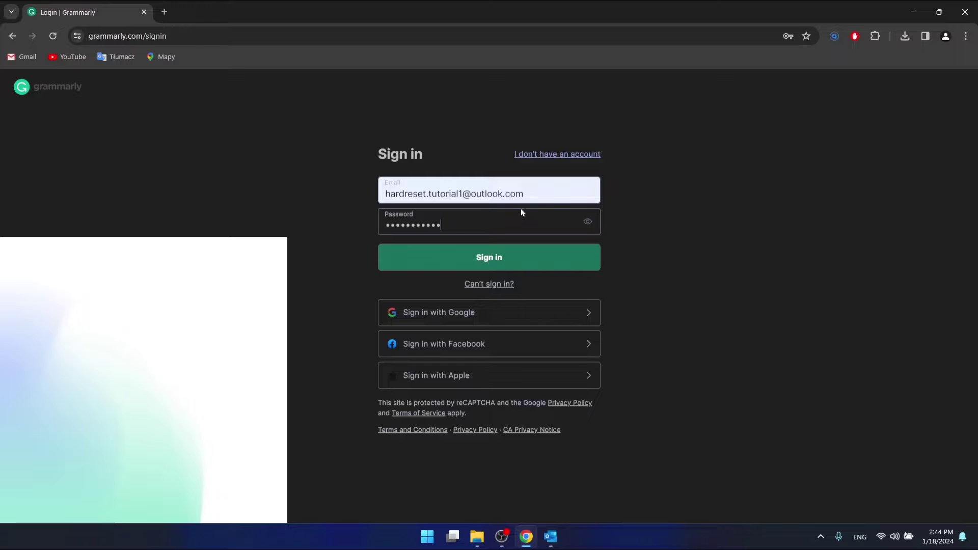
pyautogui.write('*')
pyautogui.press('Return')
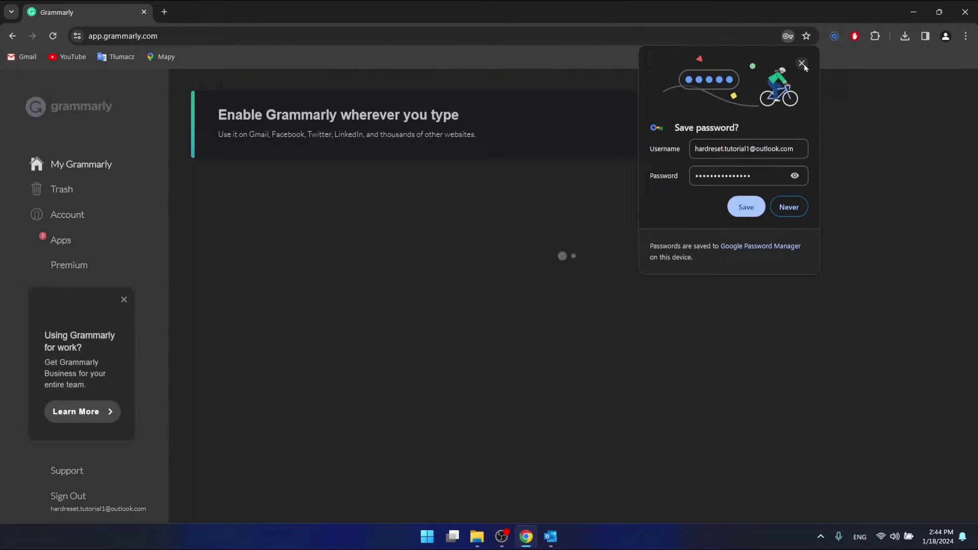
# Answer Chrome's save-password offer and browse the Apps page's Grammarly for Windows and Chrome listings
pyautogui.click(746, 207)
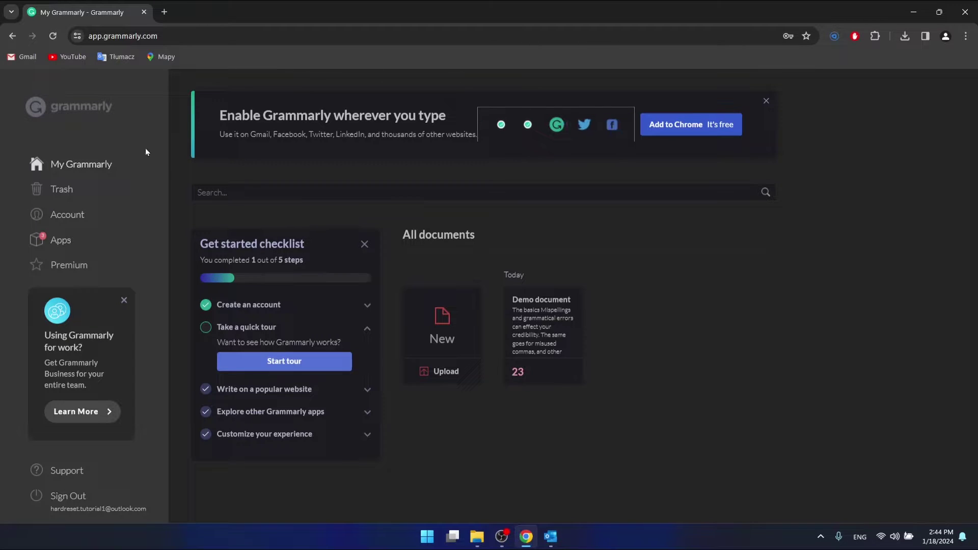
pyautogui.click(61, 242)
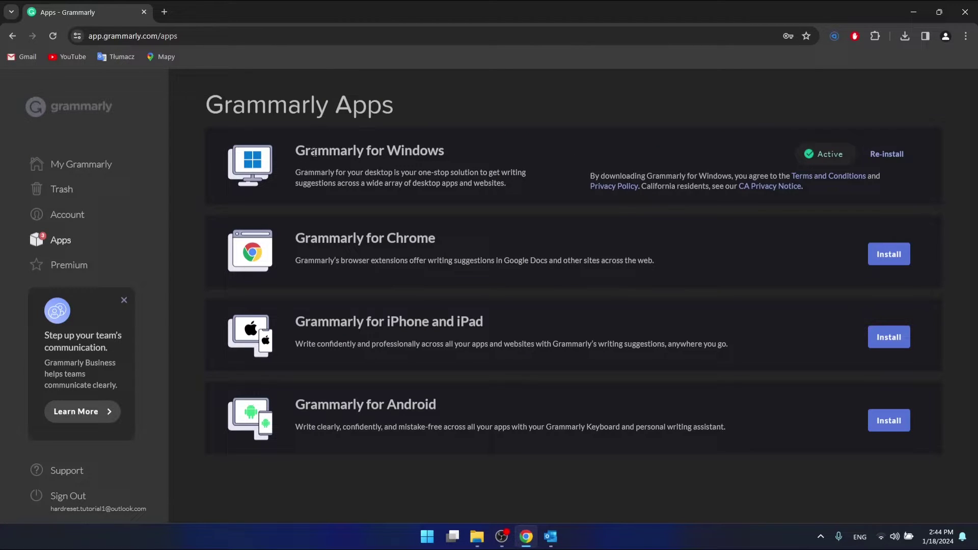
pyautogui.moveTo(301, 153); pyautogui.dragTo(436, 151)
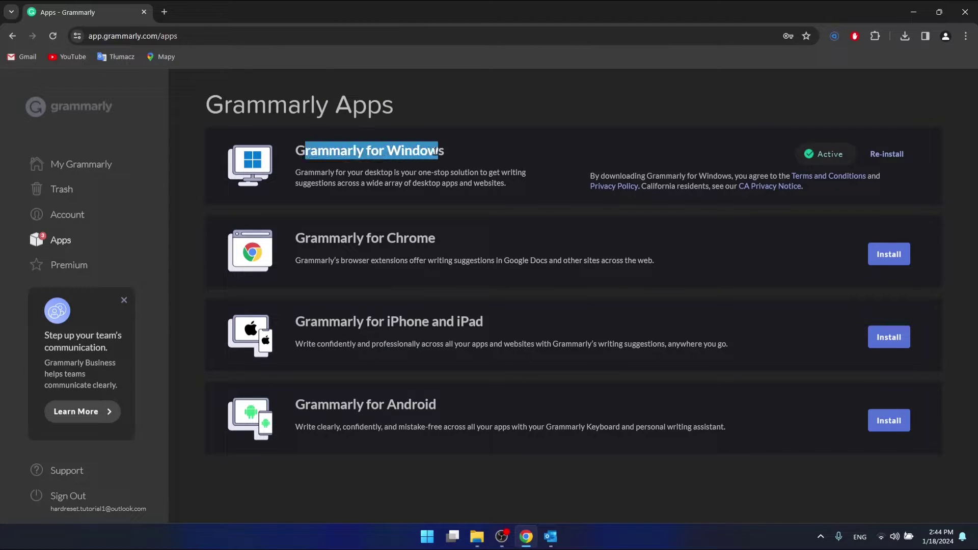
pyautogui.click(476, 155)
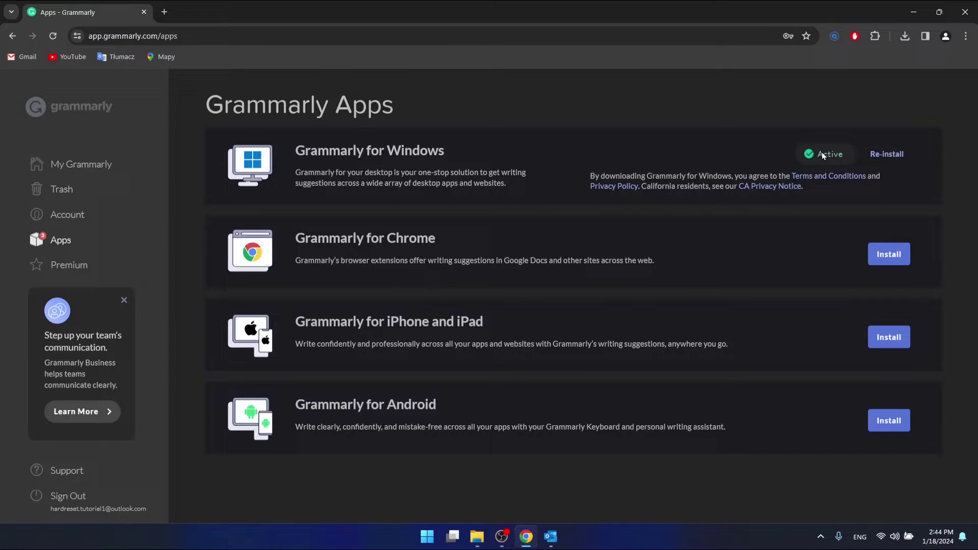
pyautogui.moveTo(822, 153)
pyautogui.moveTo(303, 240); pyautogui.dragTo(439, 243)
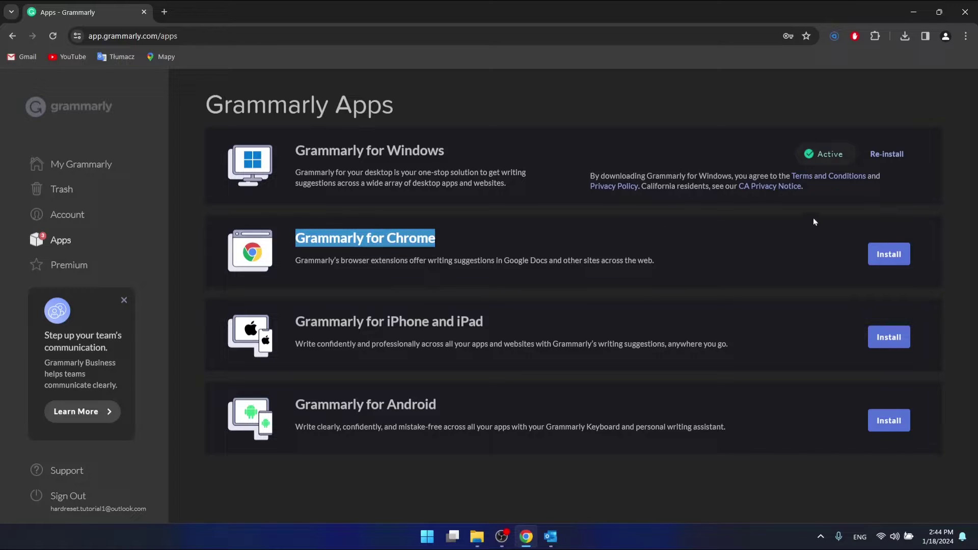
pyautogui.click(914, 172)
# Run the newest GrammarlyInstaller .exe from Chrome's Downloads panel
pyautogui.click(904, 35)
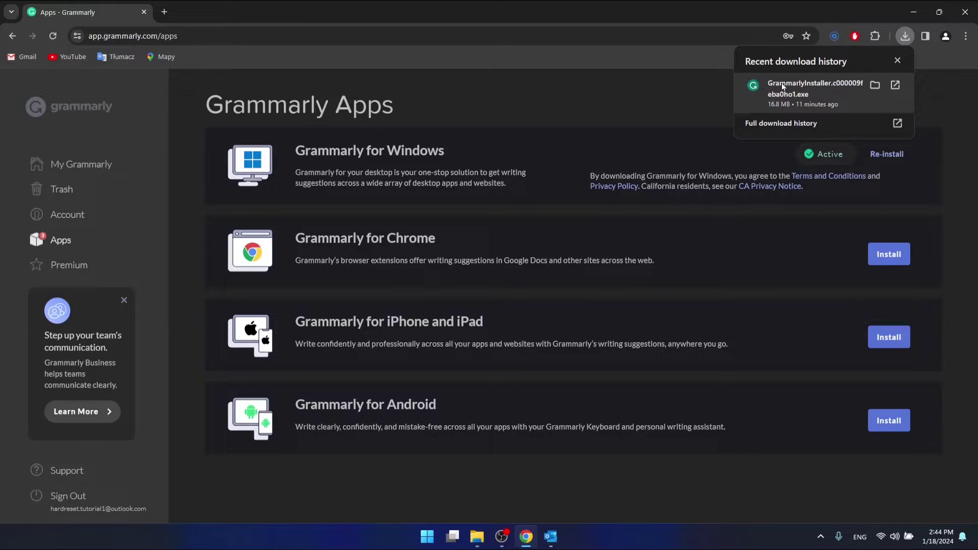
pyautogui.click(894, 155)
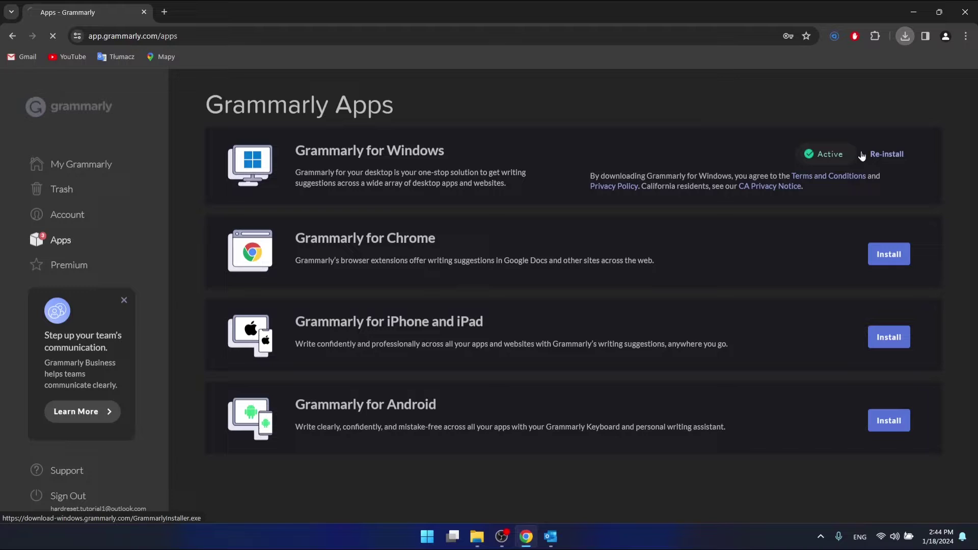
pyautogui.click(905, 36)
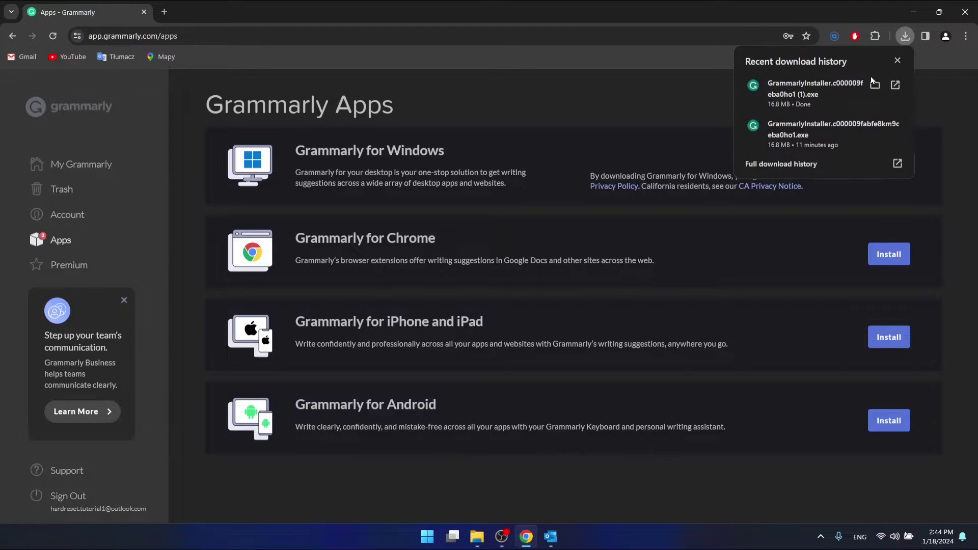
pyautogui.click(799, 88)
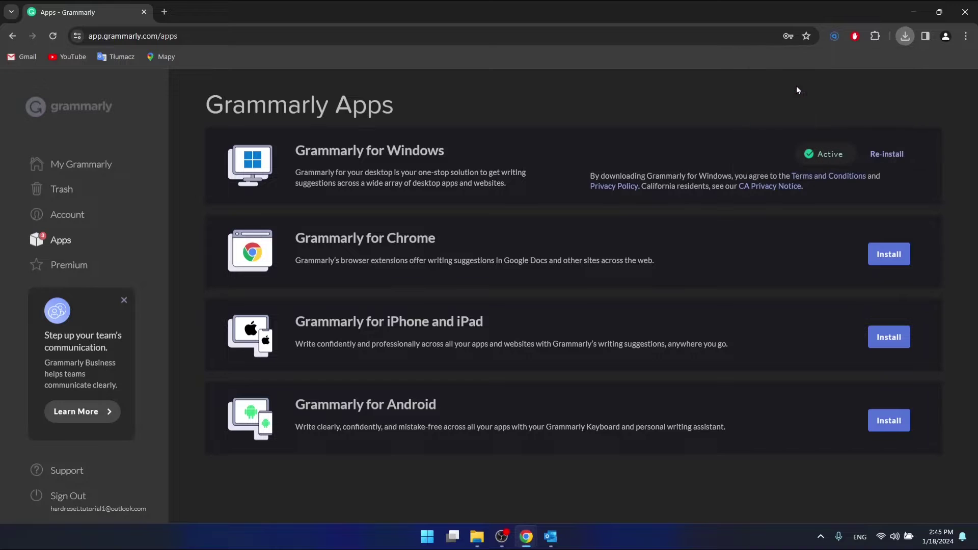
# Minimize Chrome and Outlook and launch the Grammarly desktop shortcut to run the installer
pyautogui.click(911, 16)
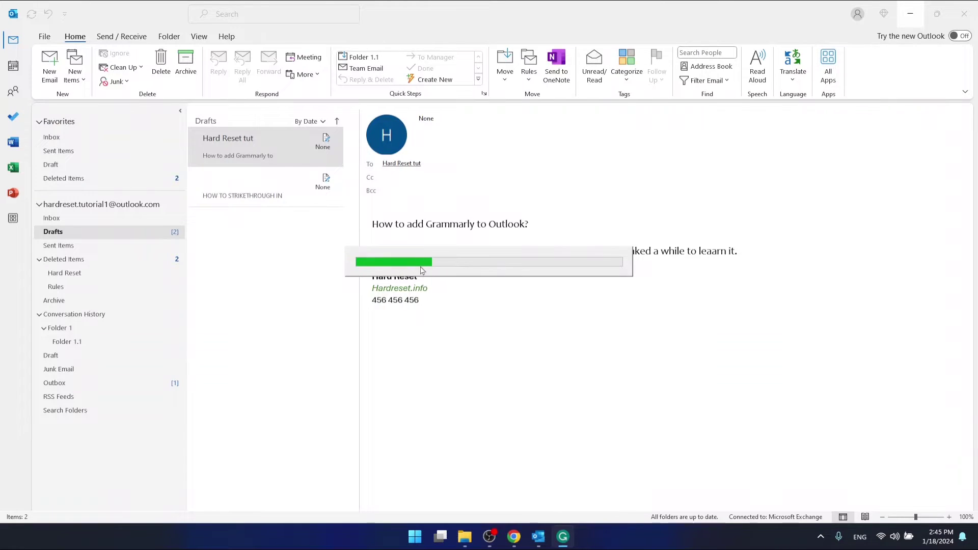
pyautogui.click(911, 16)
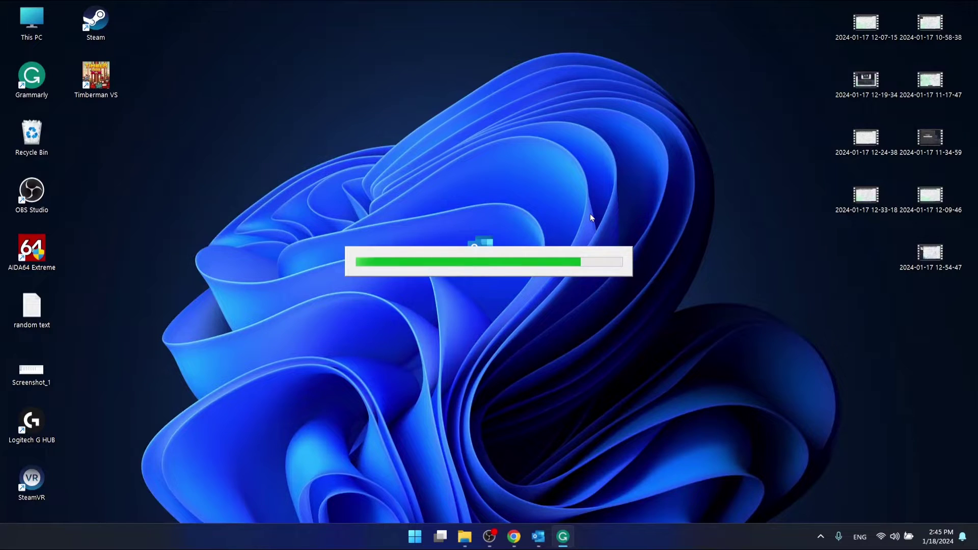
pyautogui.doubleClick(44, 89)
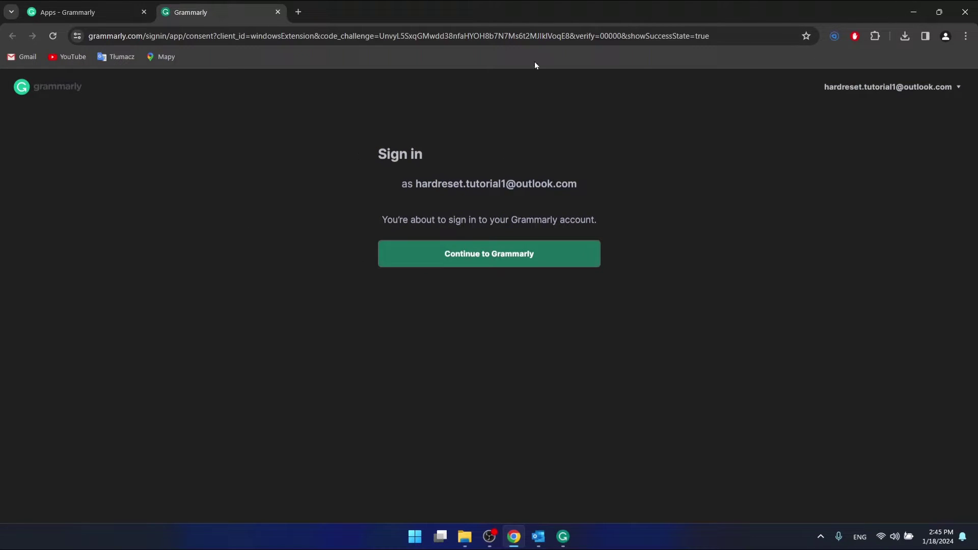
# Continue to Grammarly on the browser sign-in page and allow Chrome to hand login to the app
pyautogui.click(912, 11)
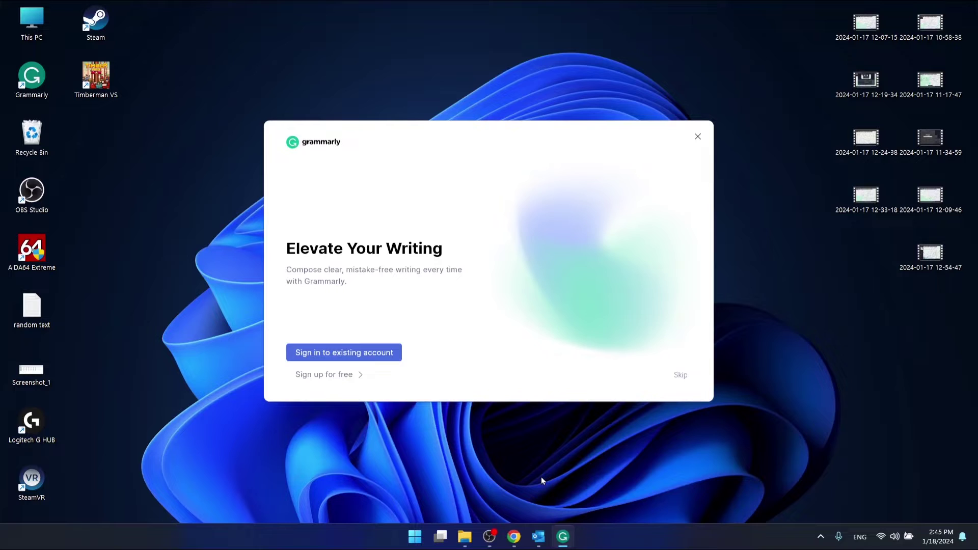
pyautogui.click(513, 537)
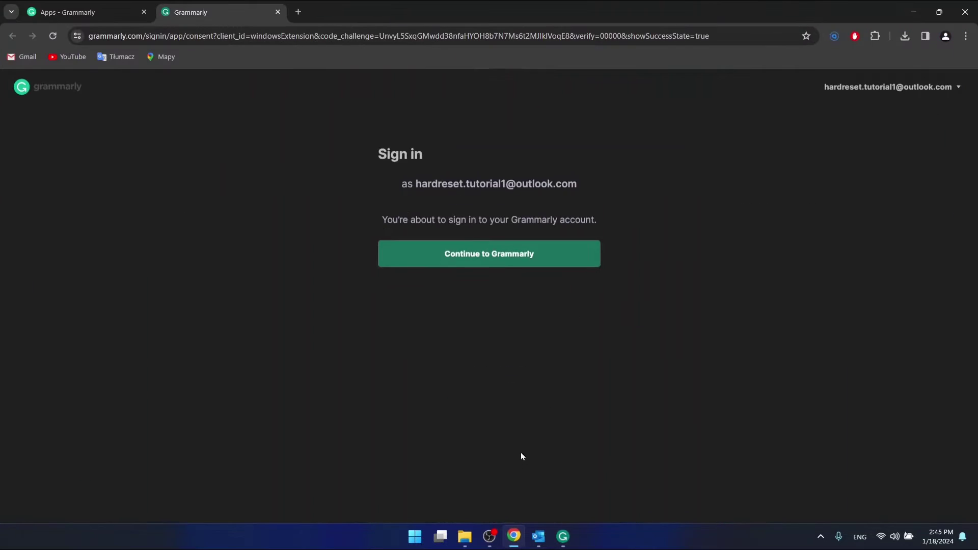
pyautogui.click(478, 254)
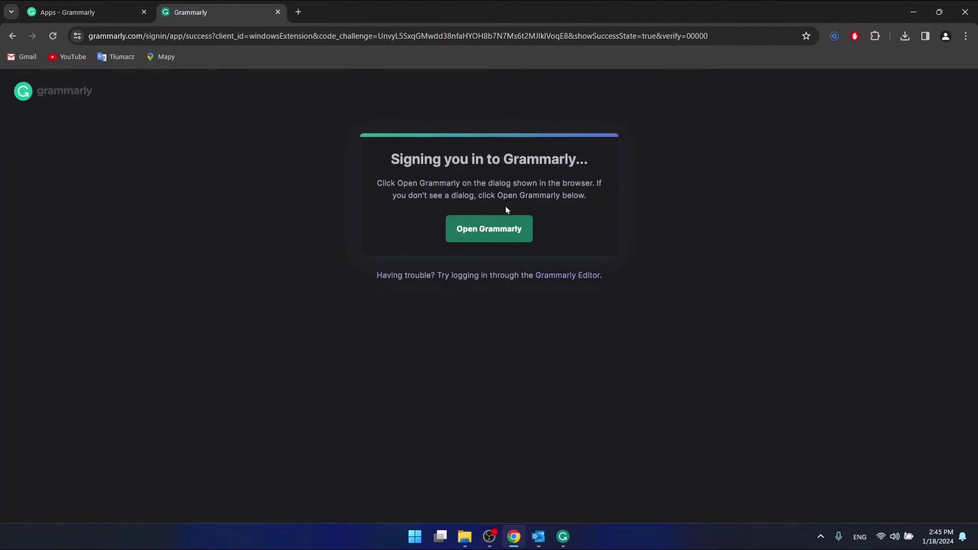
pyautogui.click(500, 238)
pyautogui.click(560, 140)
pyautogui.click(913, 11)
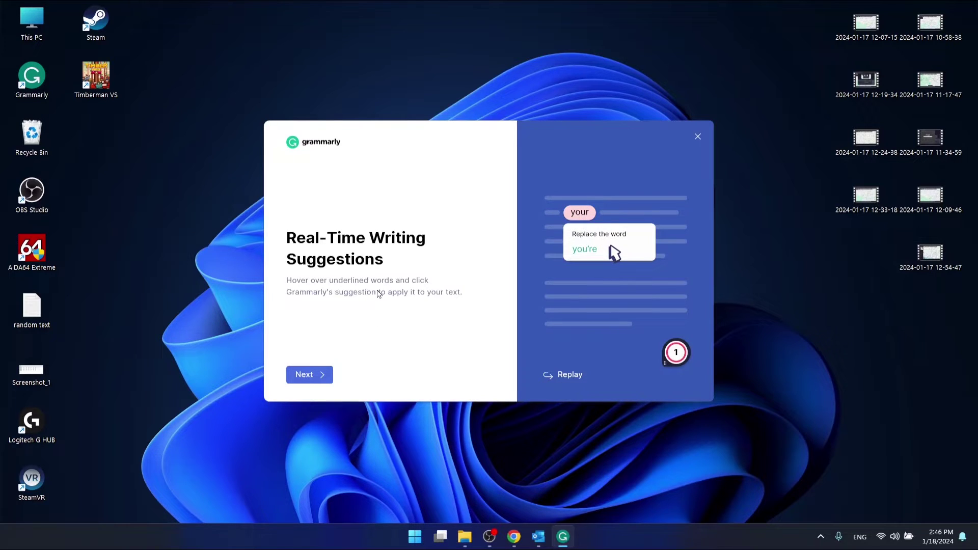
# Advance through both onboarding pages with Next and choose Continue for free
pyautogui.click(322, 378)
pyautogui.click(322, 376)
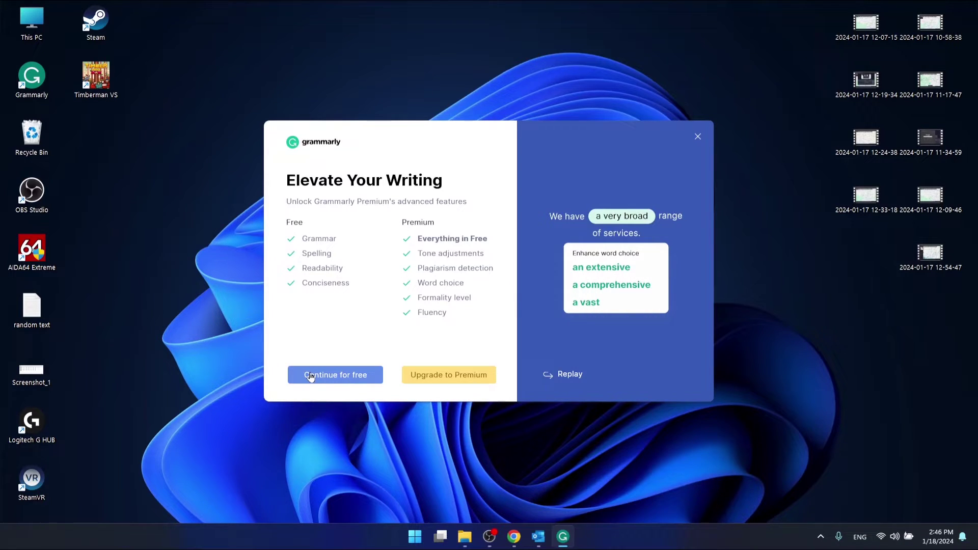
pyautogui.click(358, 381)
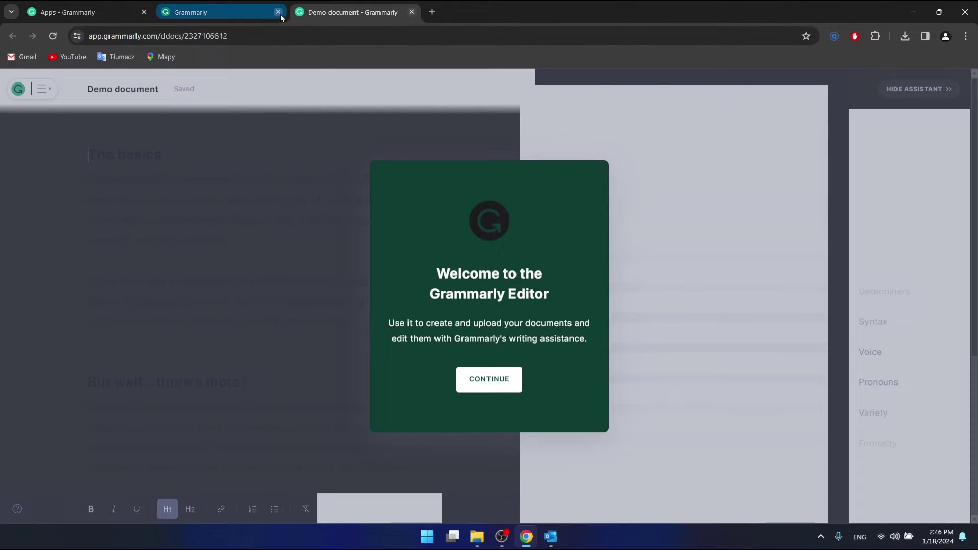
# Close the demo tab and Chrome, then exit Outlook choosing Exit and Send Later
pyautogui.click(412, 12)
pyautogui.click(964, 11)
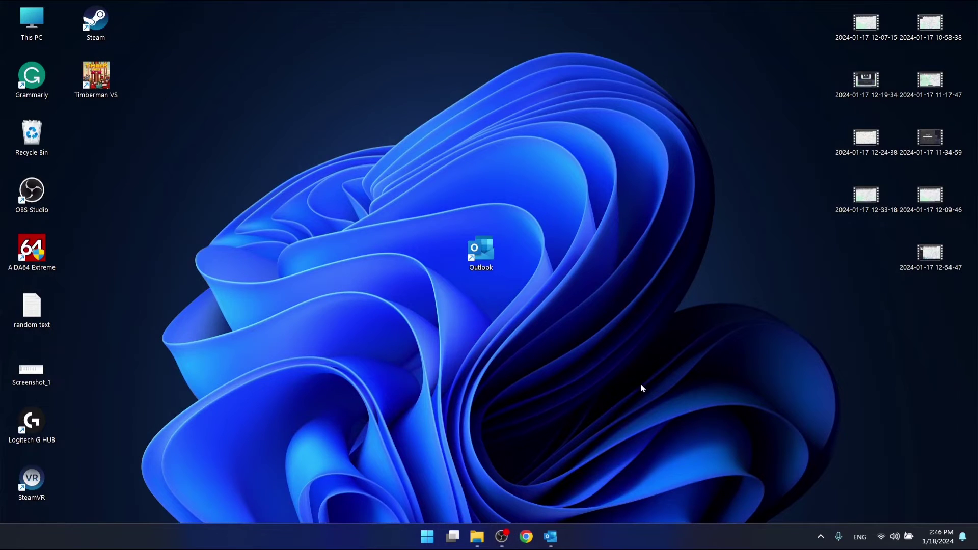
pyautogui.click(550, 536)
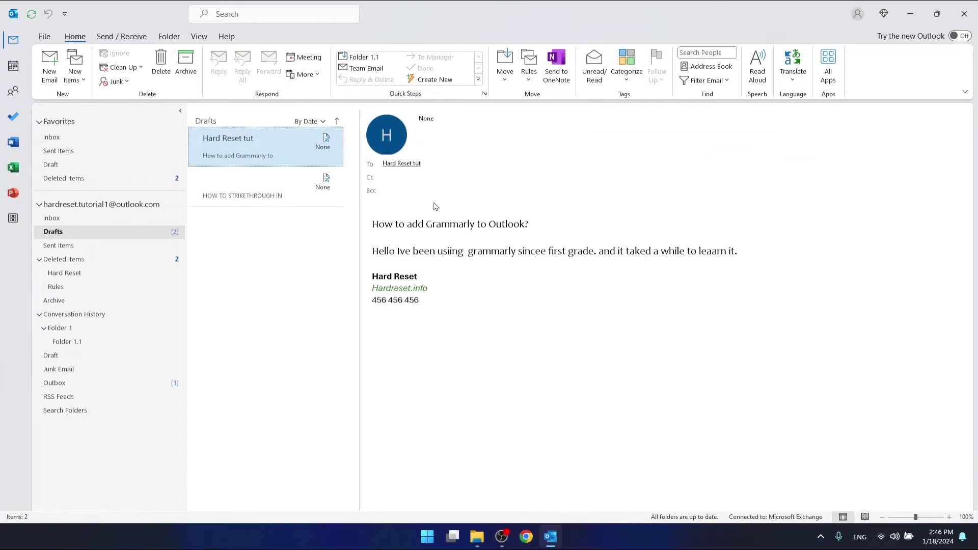
pyautogui.click(963, 14)
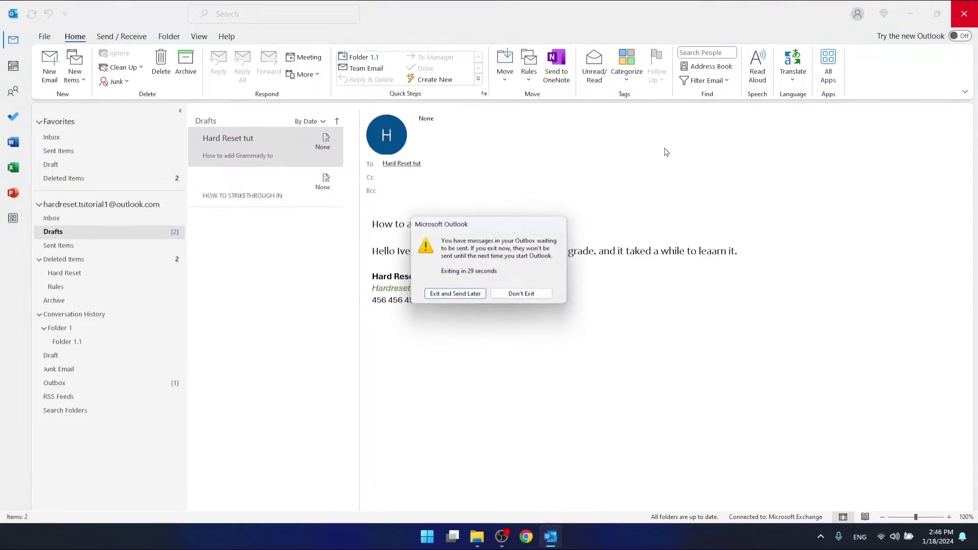
pyautogui.click(471, 296)
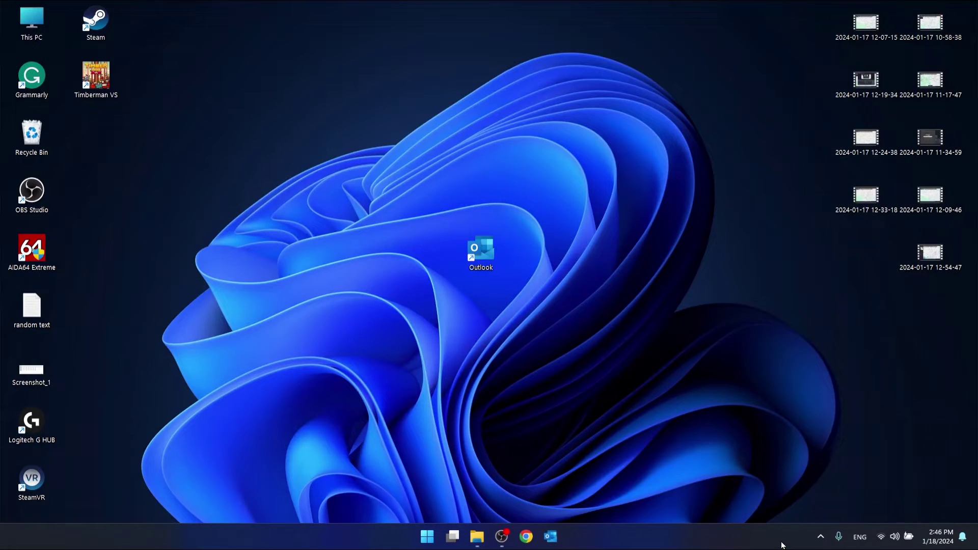
# Show the running Grammarly window from the tray overflow, then relaunch Outlook from the taskbar
pyautogui.click(819, 537)
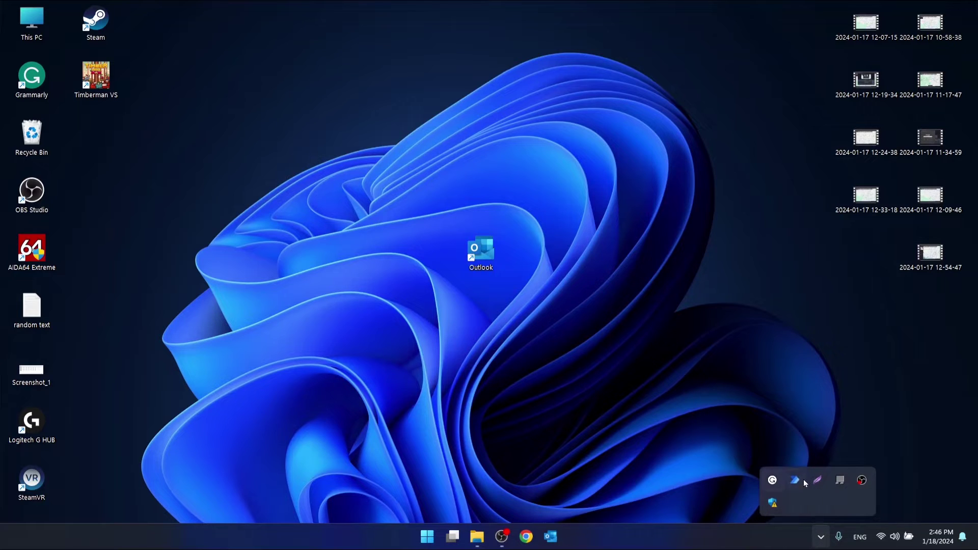
pyautogui.click(34, 80)
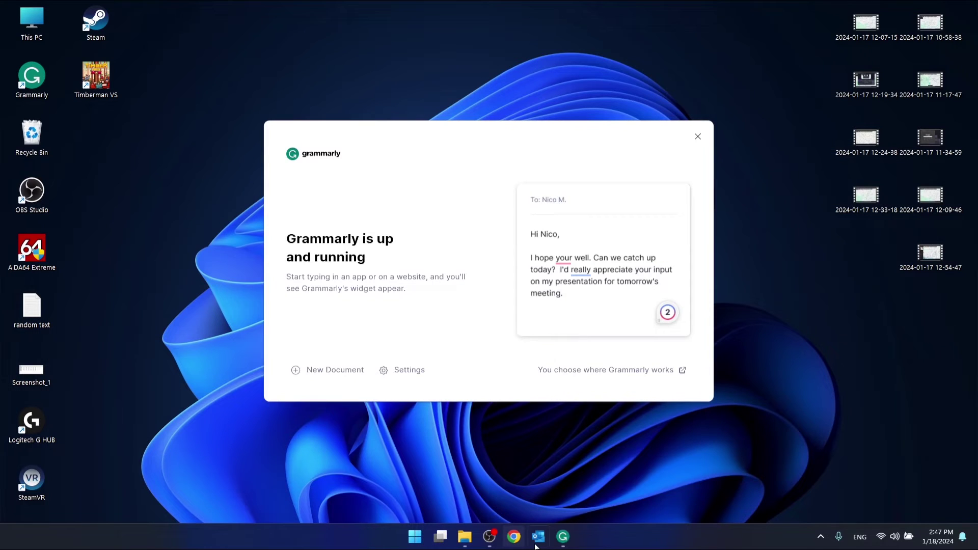
pyautogui.click(534, 545)
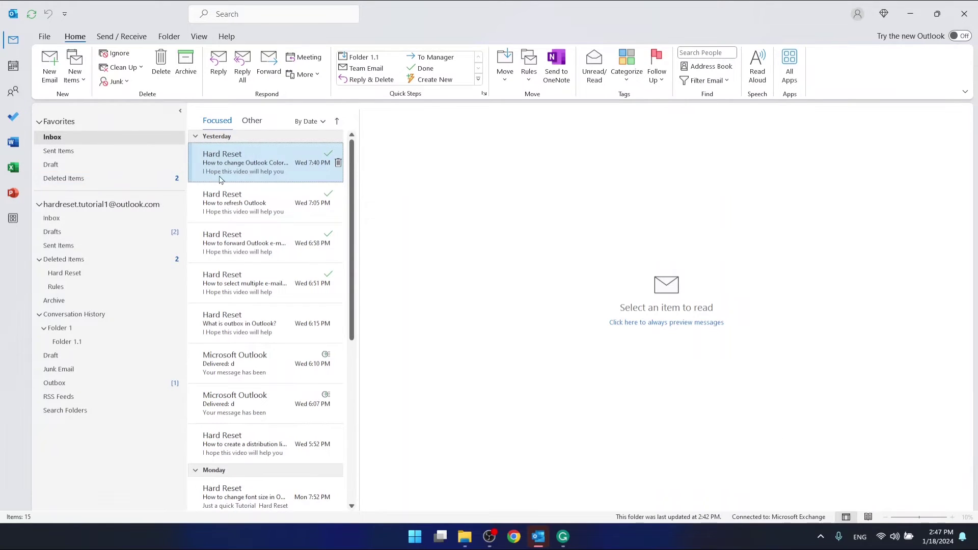
# In Drafts, remove the HOW TO STRIKETHROUGH IN draft and pop out the Hard Reset tut draft
pyautogui.click(76, 234)
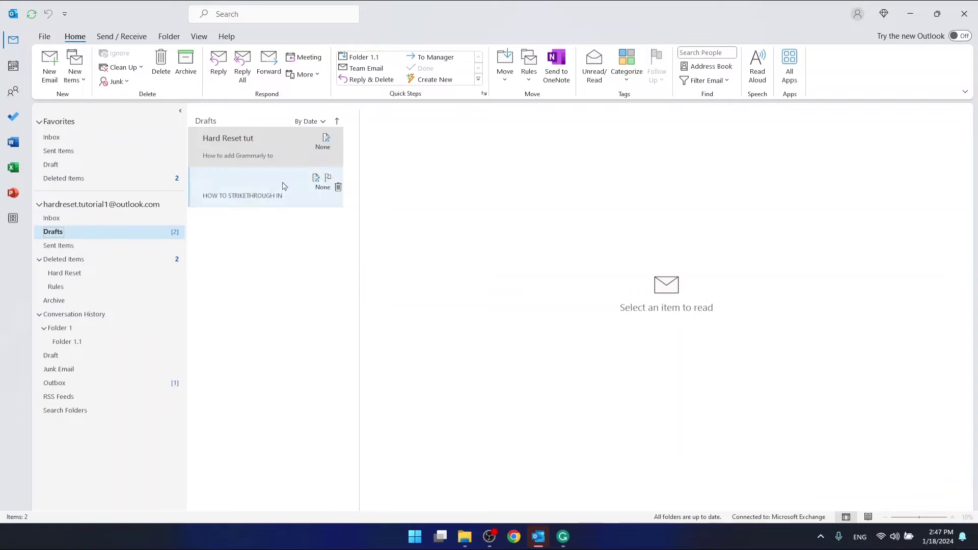
pyautogui.click(337, 187)
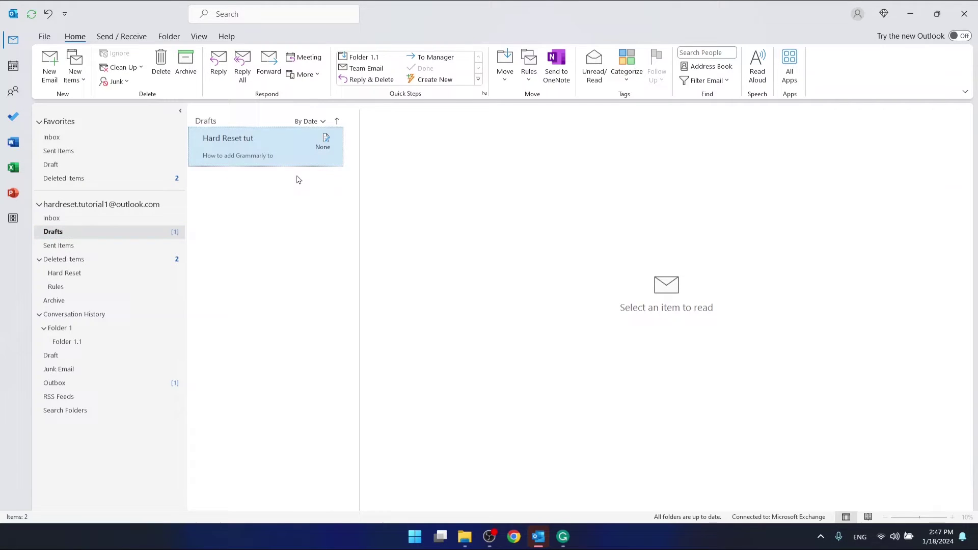
pyautogui.click(269, 149)
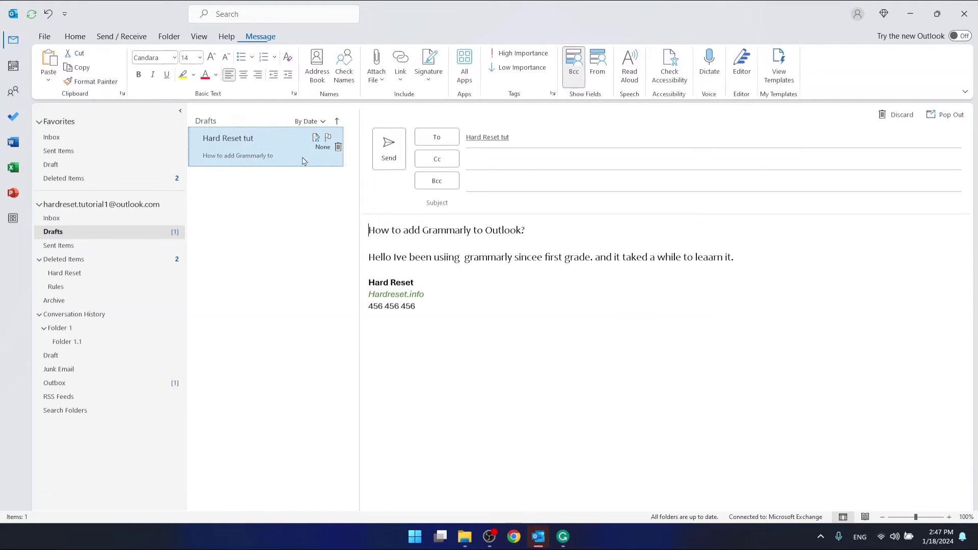
pyautogui.doubleClick(261, 137)
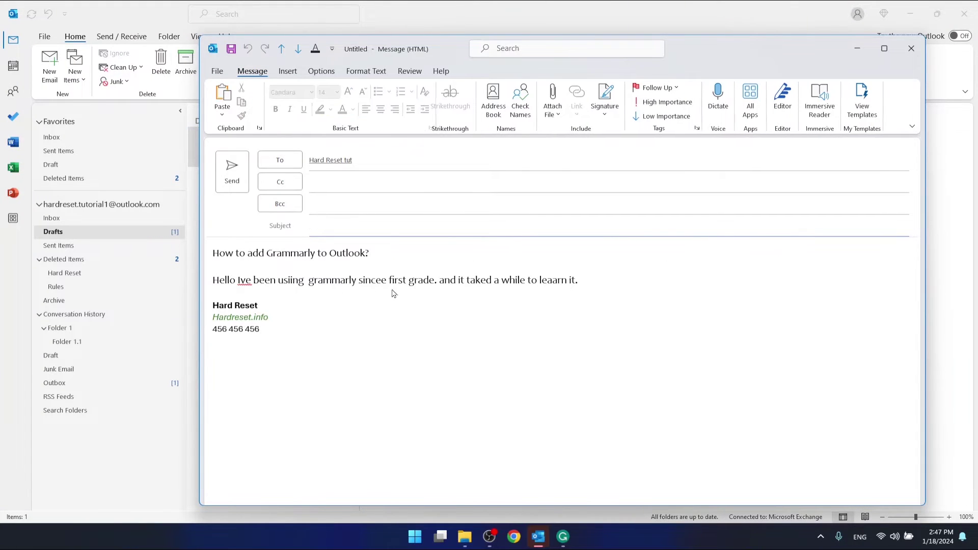
pyautogui.moveTo(397, 279); pyautogui.dragTo(213, 279)
pyautogui.click(389, 323)
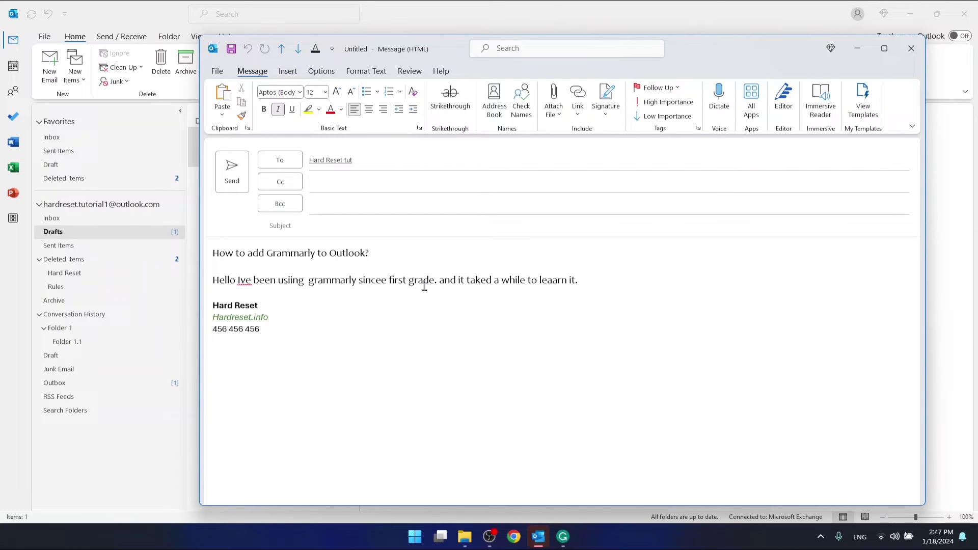
# Accept Grammarly's 'Hello,' fix and bring up its card suggesting "I've" for "Ive"
pyautogui.click(591, 283)
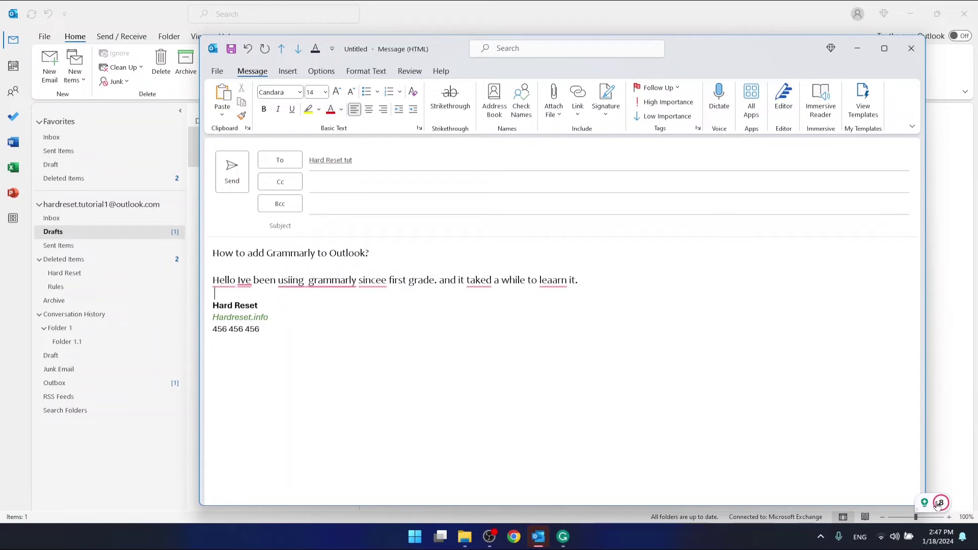
pyautogui.moveTo(941, 507)
pyautogui.moveTo(222, 283)
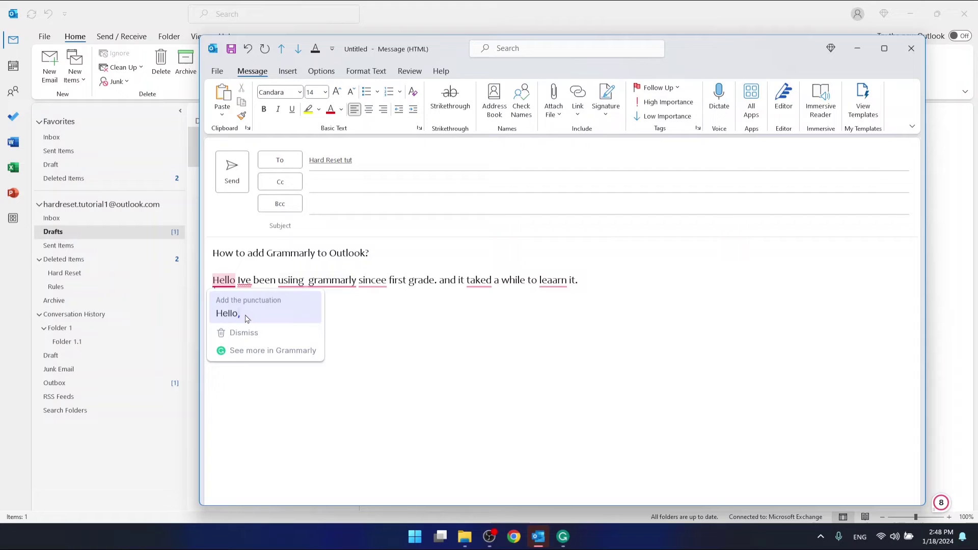
pyautogui.click(246, 319)
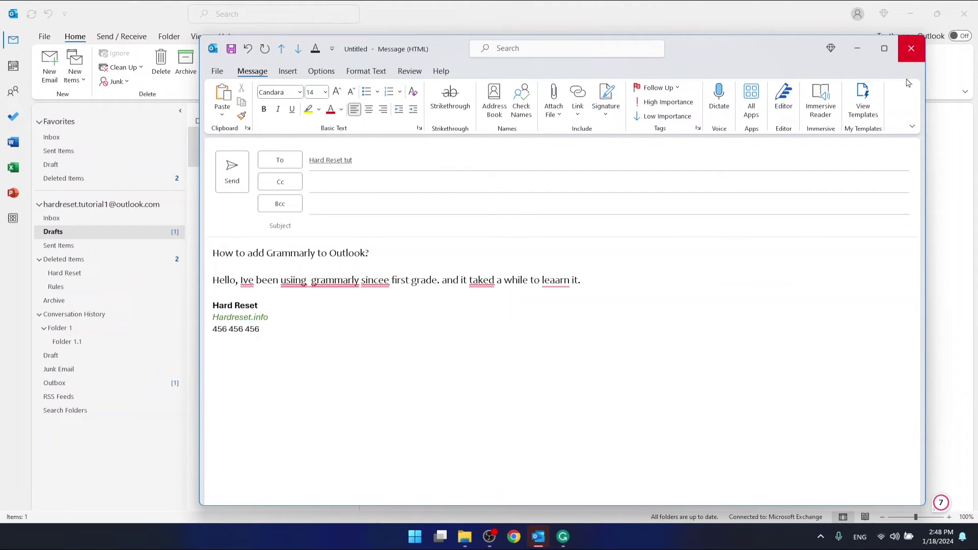
pyautogui.click(942, 504)
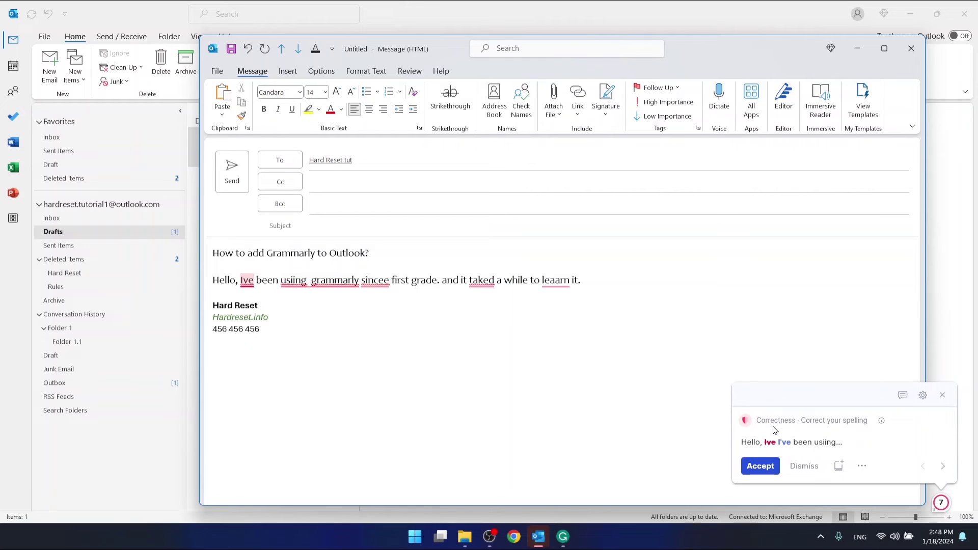
# Accept Grammarly's fixes for I've, Grammarly, took, learn, since and using, dismissing the premium offer
pyautogui.click(760, 466)
pyautogui.click(770, 467)
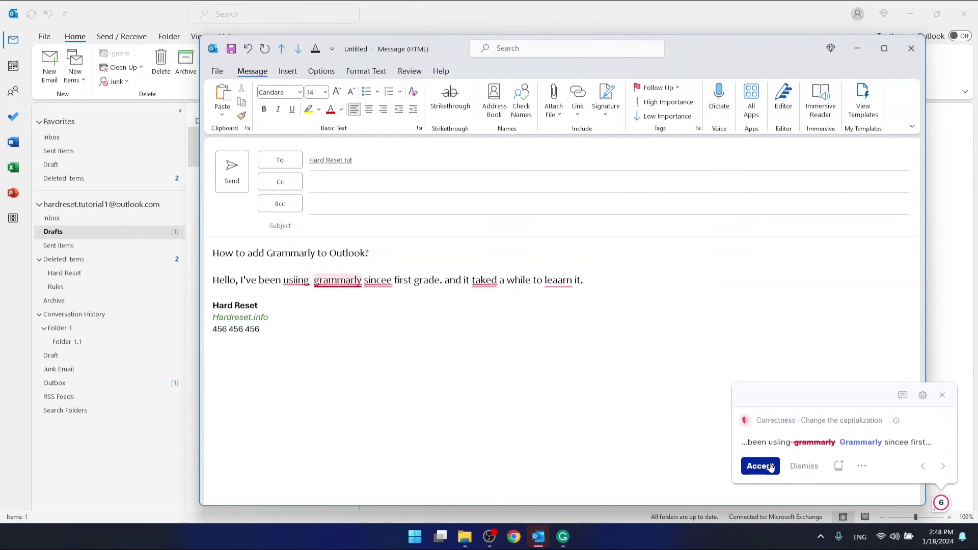
pyautogui.click(760, 466)
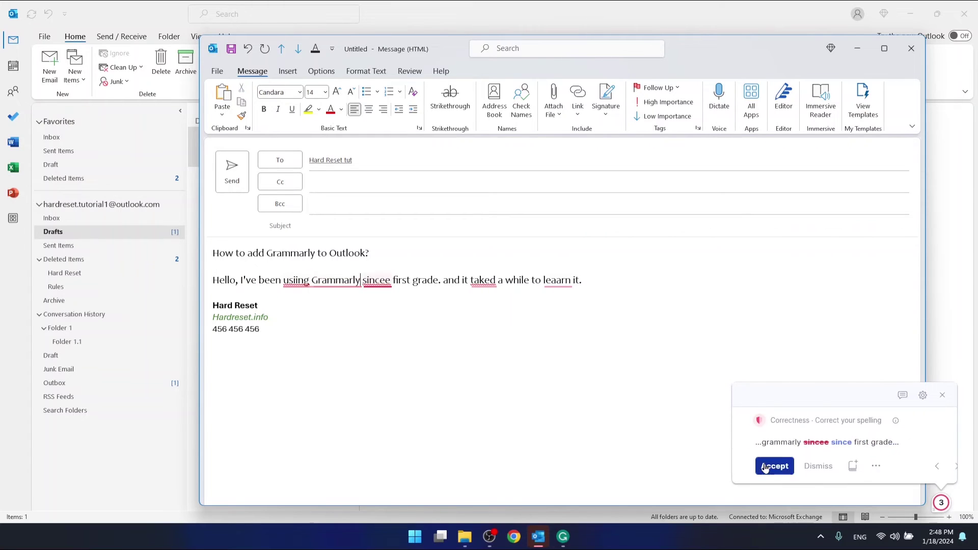
pyautogui.click(764, 467)
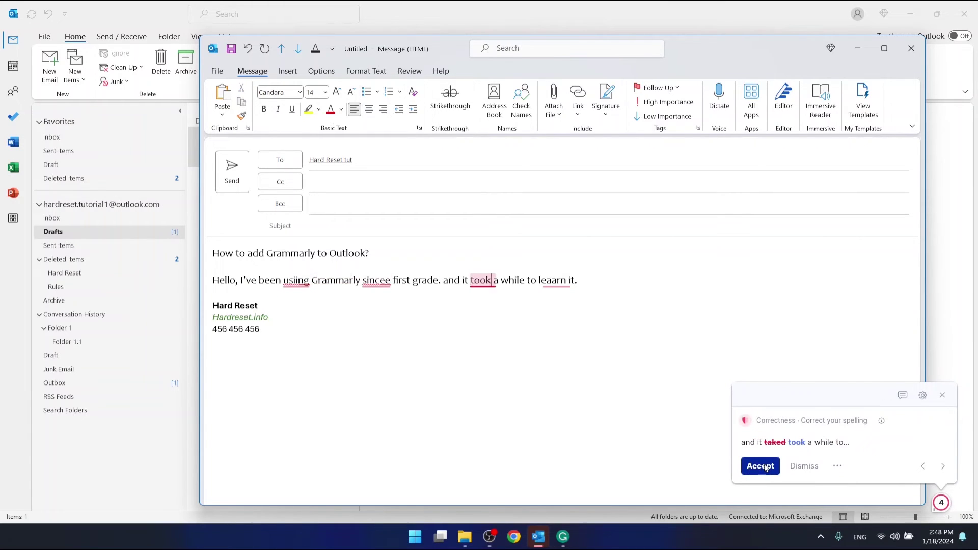
pyautogui.click(764, 467)
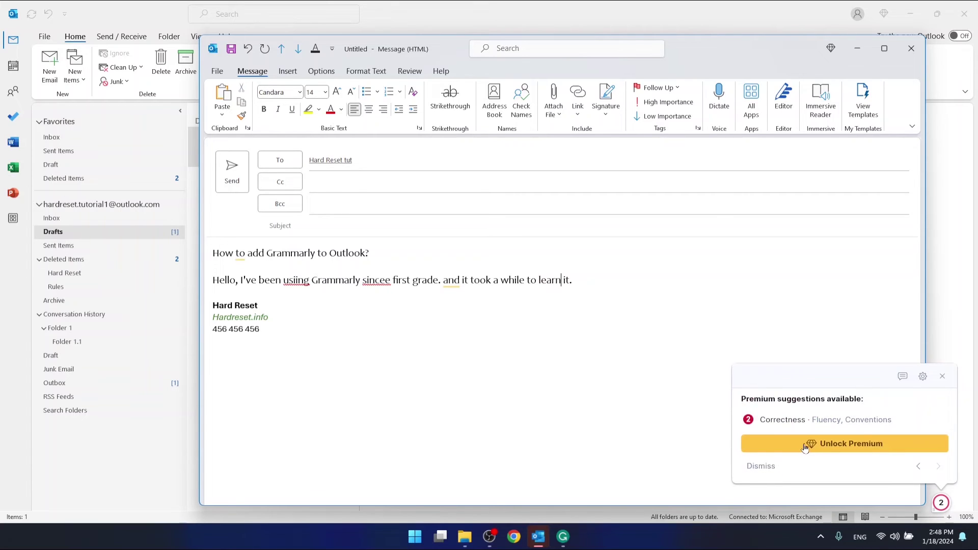
pyautogui.click(771, 466)
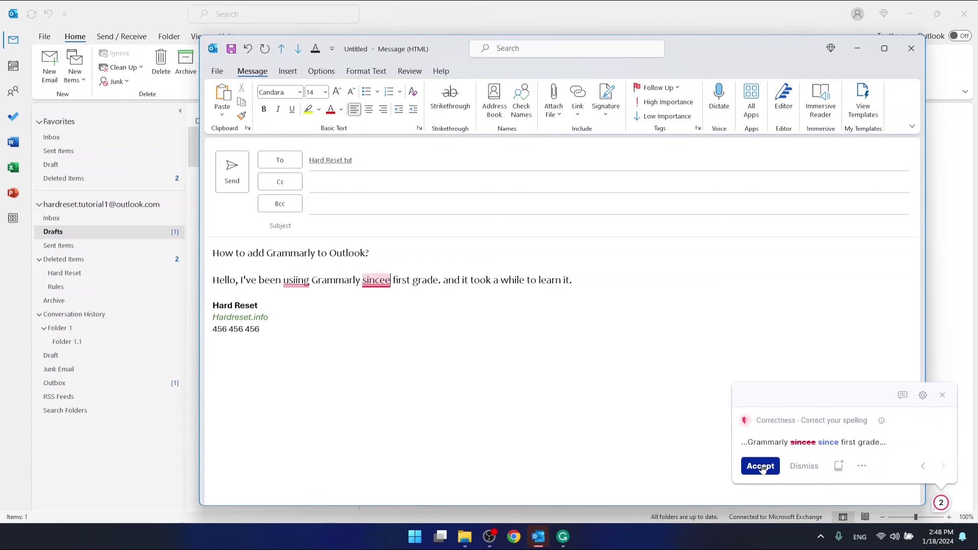
pyautogui.click(763, 467)
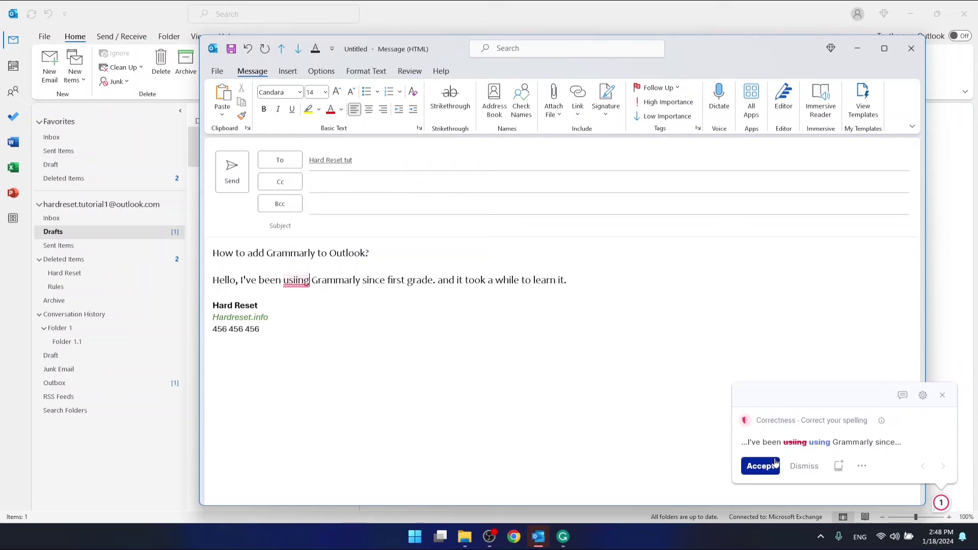
pyautogui.click(762, 467)
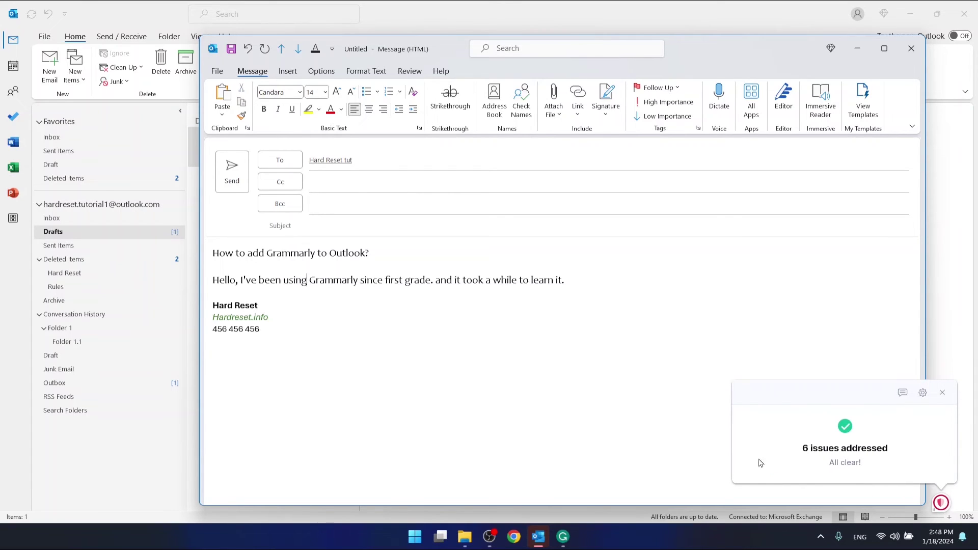
pyautogui.click(441, 281)
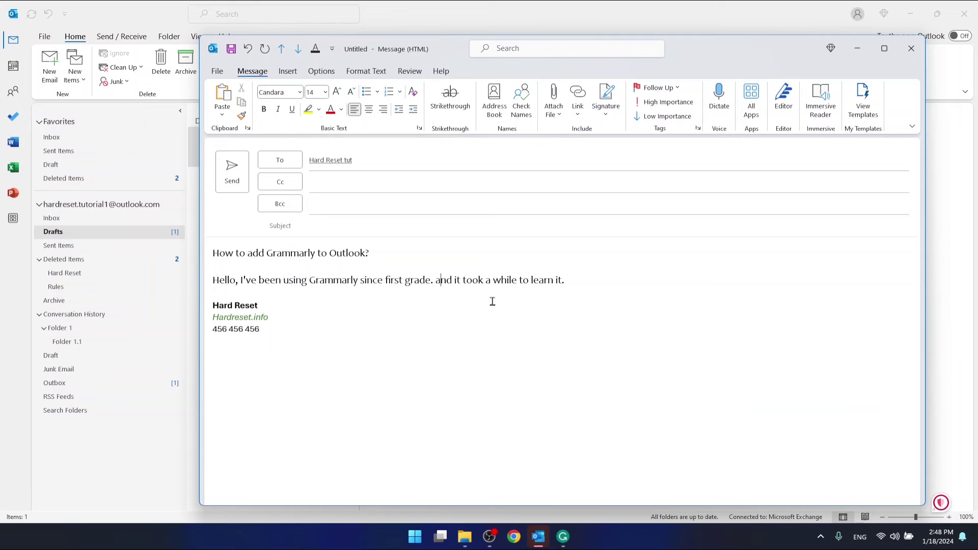
# Delete the period after 'first grade' so the sentence continues with lowercase 'and'
pyautogui.press('BackSpace')
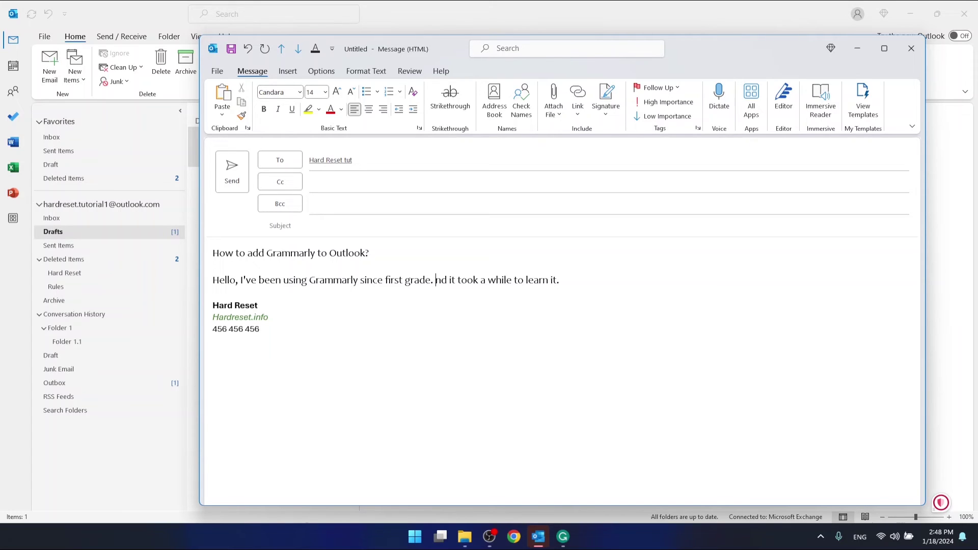
pyautogui.press('BackSpace')
pyautogui.press('BackSpace')
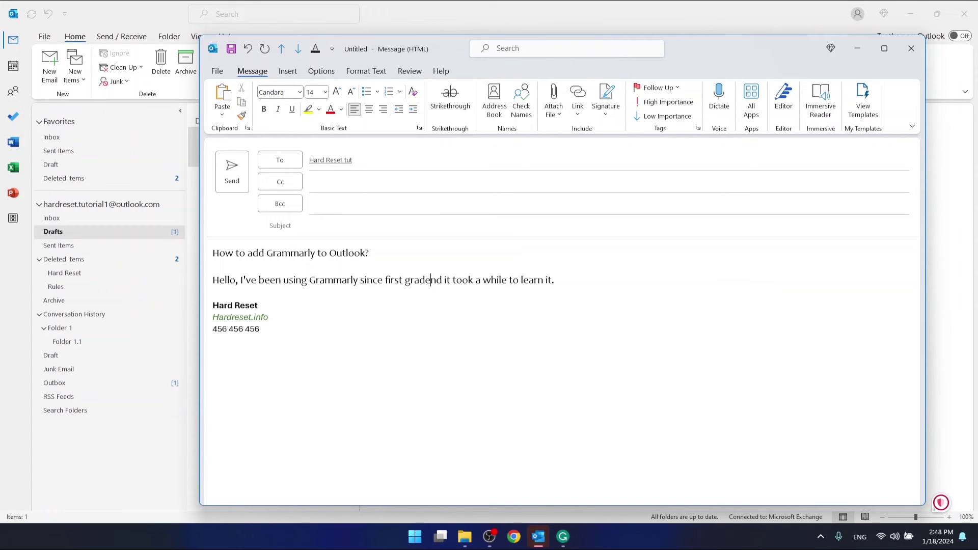
pyautogui.write('A')
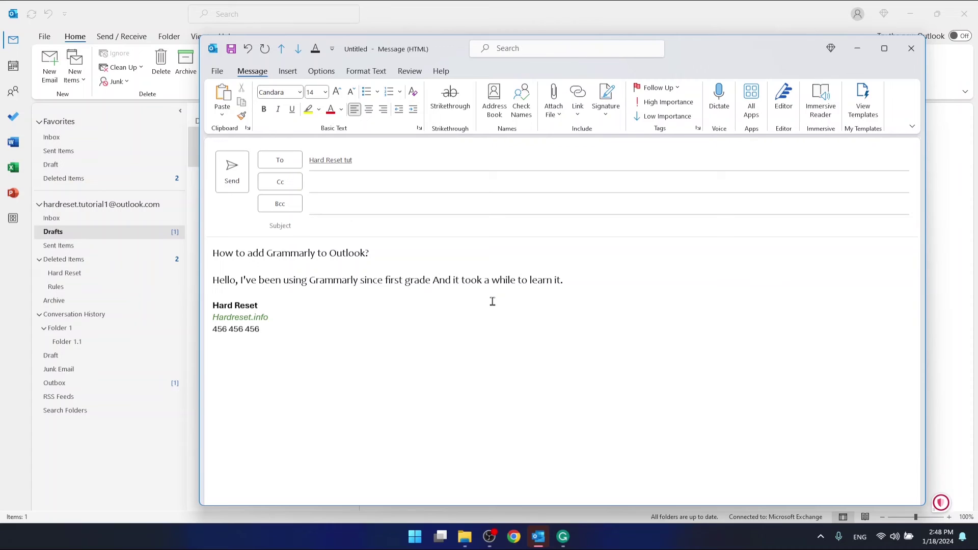
pyautogui.press('BackSpace')
pyautogui.write('a')
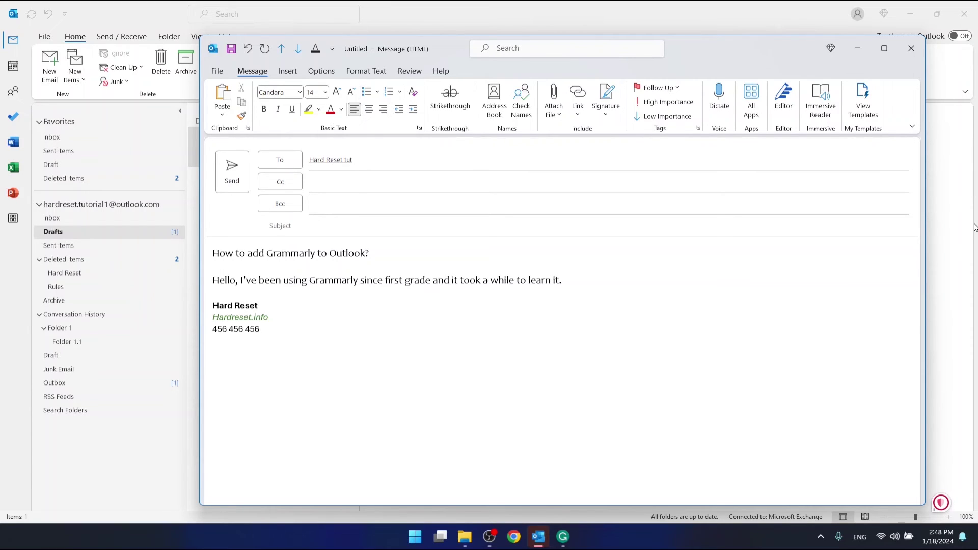
pyautogui.click(707, 351)
pyautogui.click(431, 284)
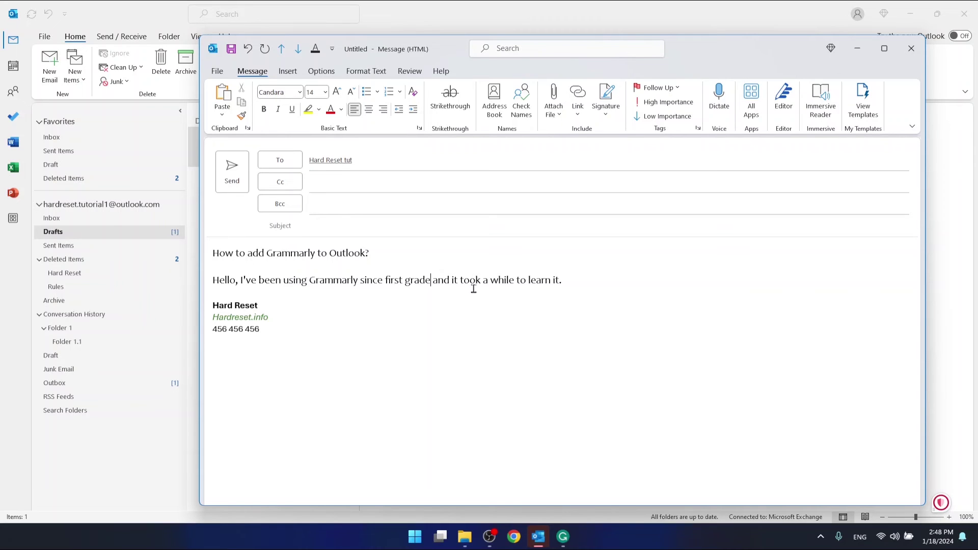
pyautogui.click(440, 280)
# Close the draft's message window, choosing Yes to save the changes
pyautogui.click(911, 48)
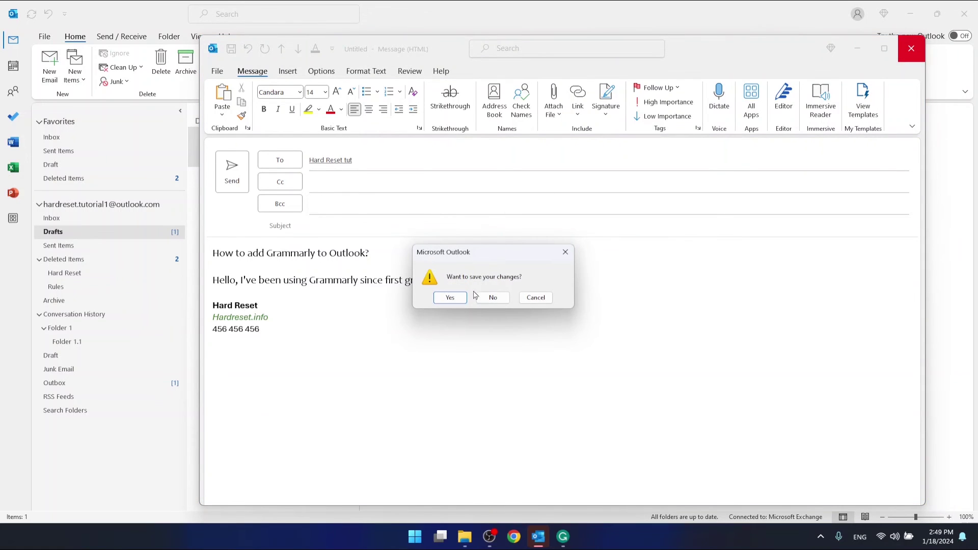
pyautogui.click(450, 293)
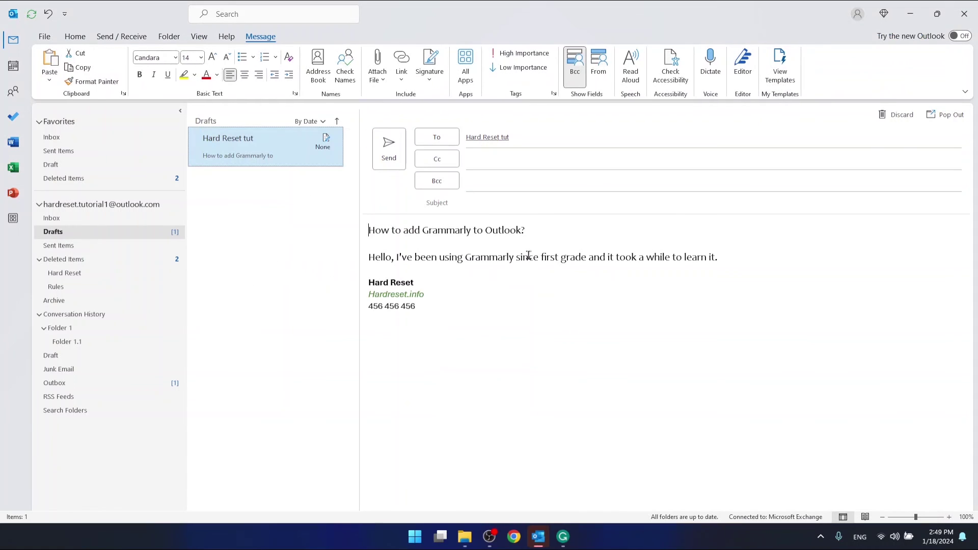